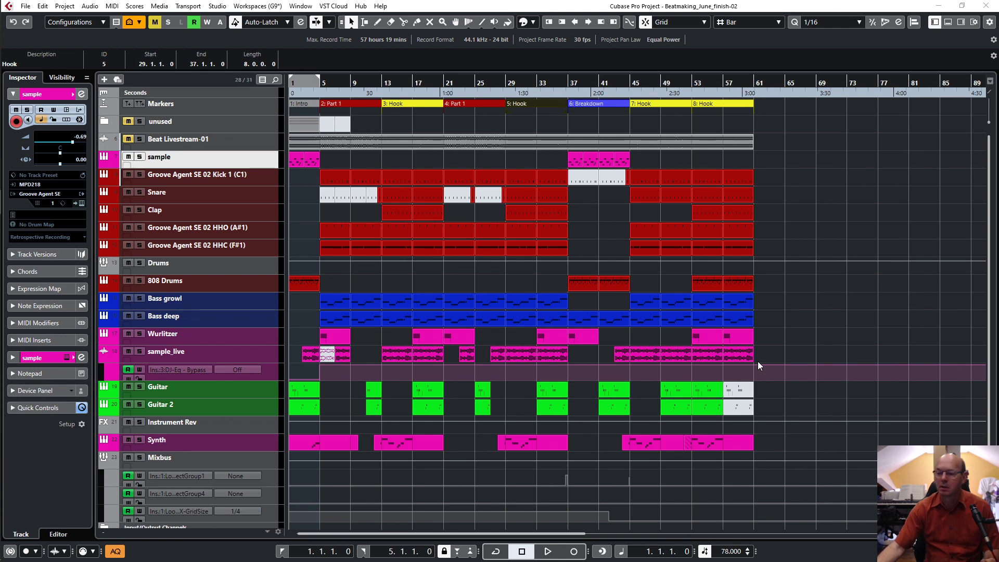
Step: Play the arrangement from the start, solo Beat Livestream-01 during playback, stop after the intro and unsolo the track
left_click(538, 4)
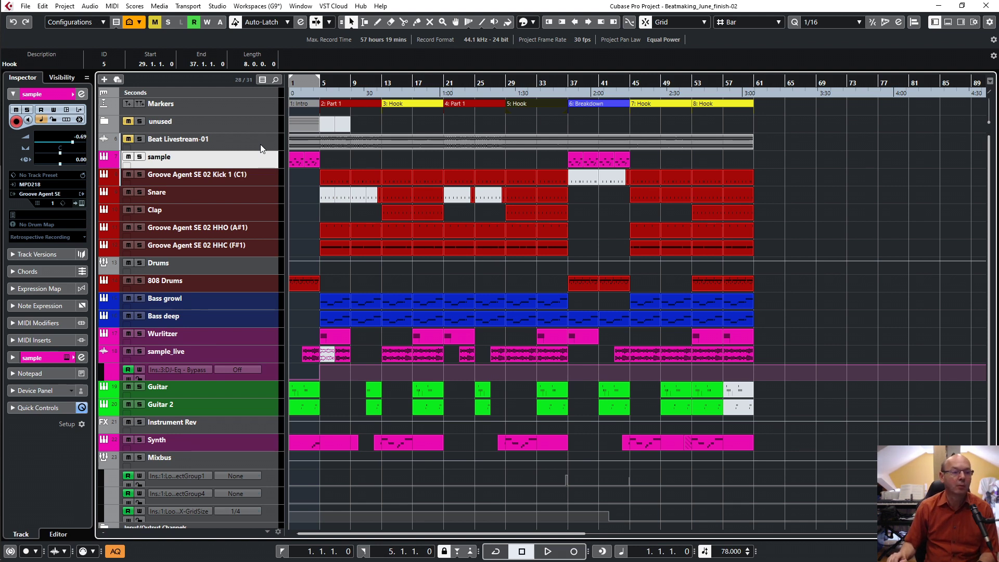
key("space")
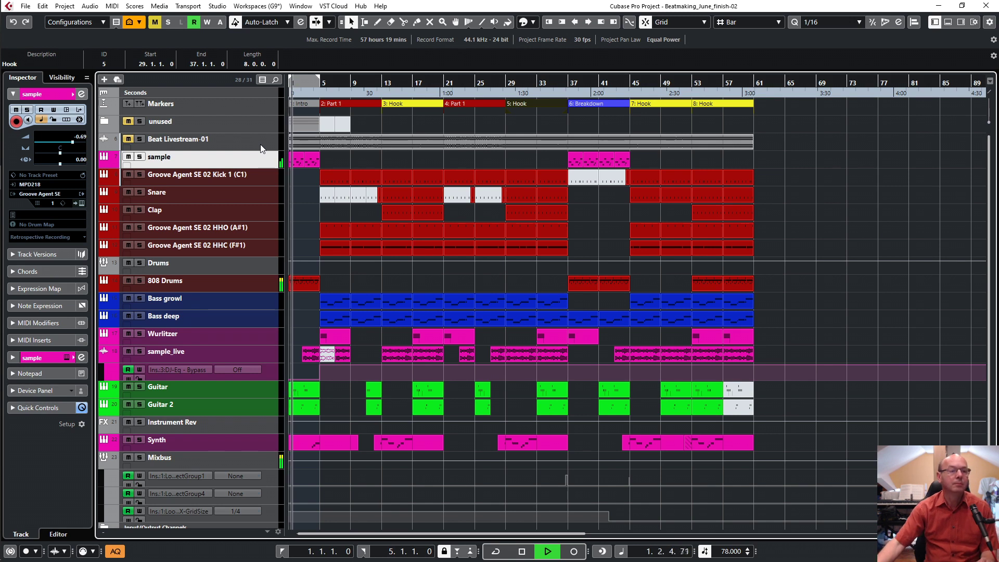
left_click(139, 139)
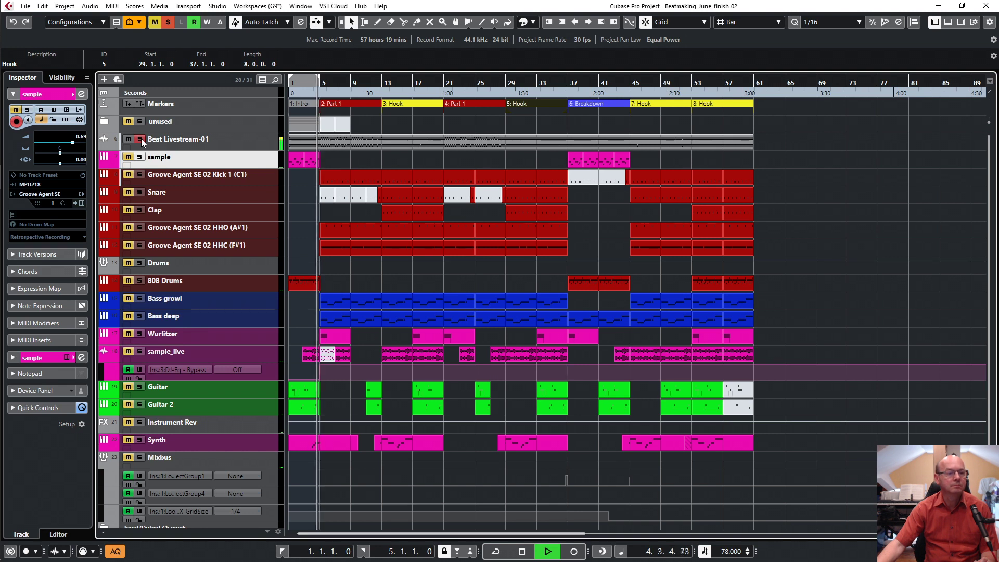
key("space")
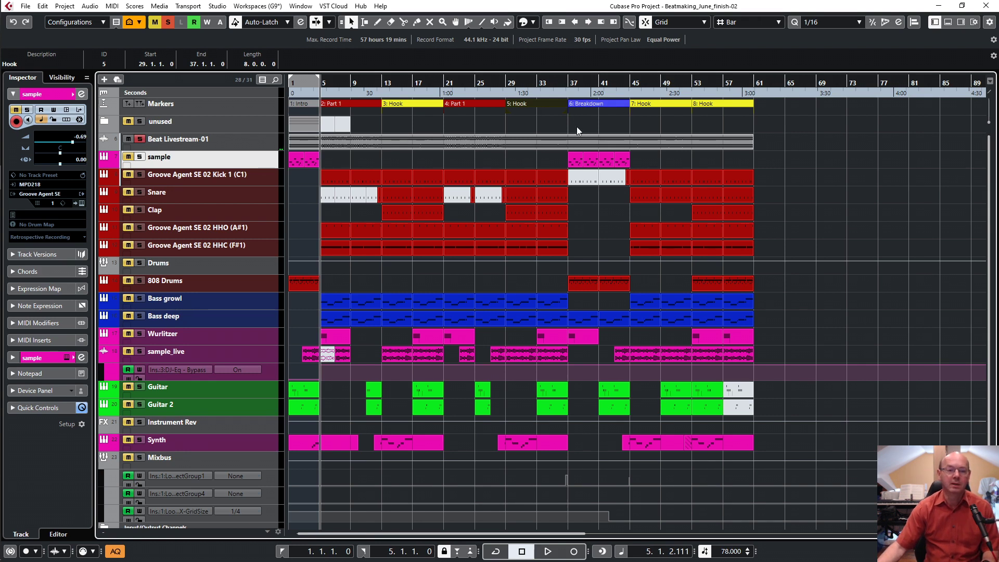
key("s")
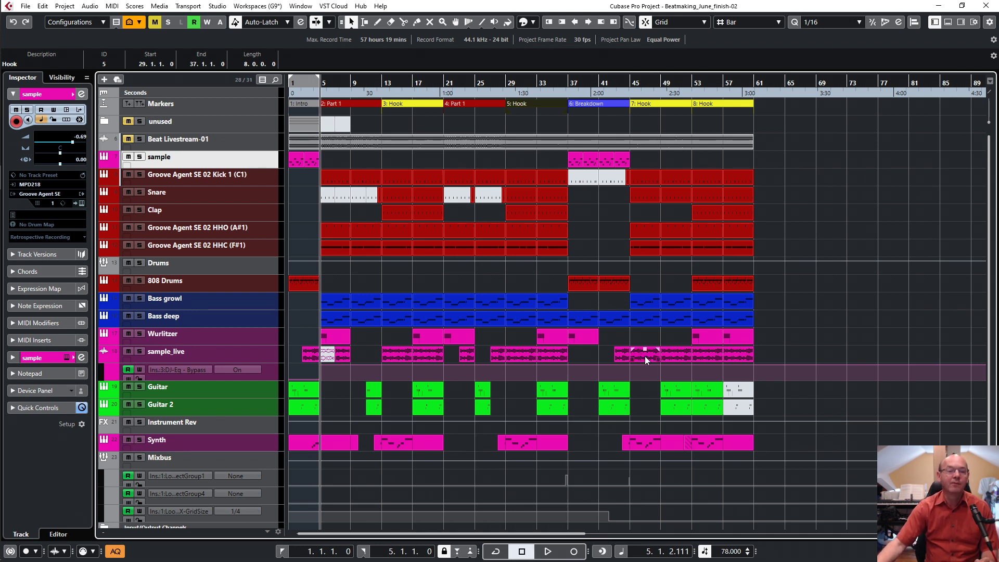
Step: Select the sample_live event at bar 13, solo its track and start playback from that bar
left_click(240, 354)
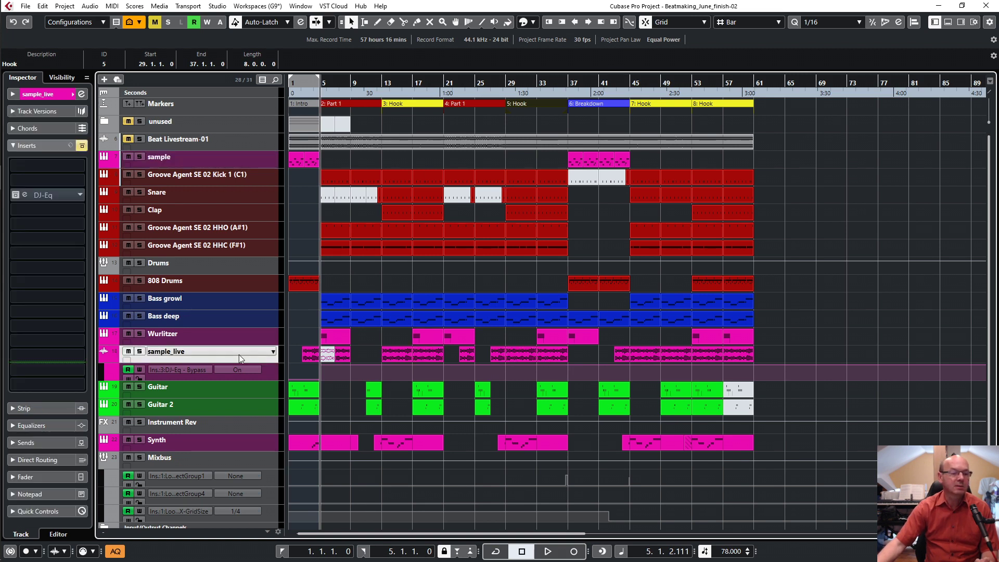
left_click(399, 357)
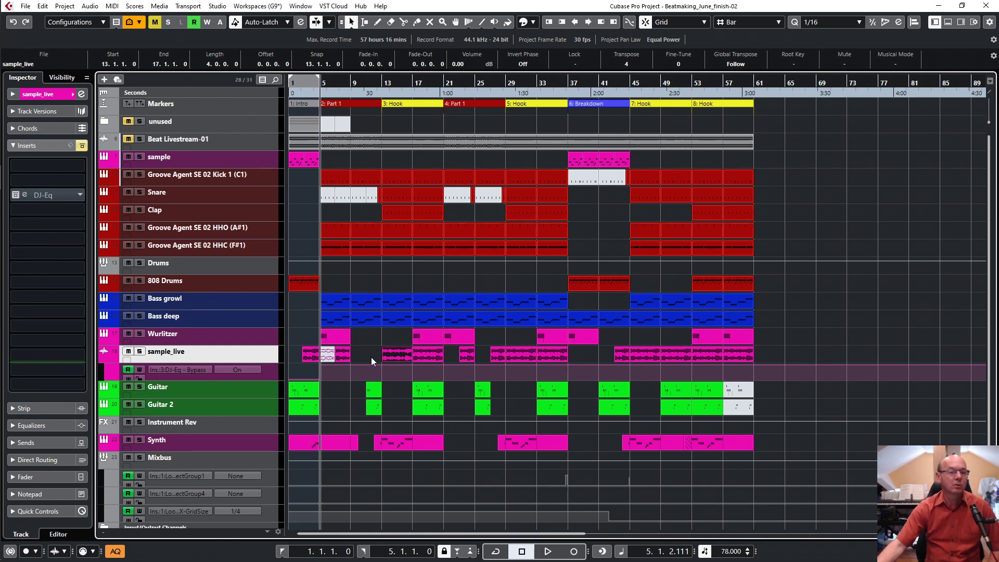
left_click(389, 333)
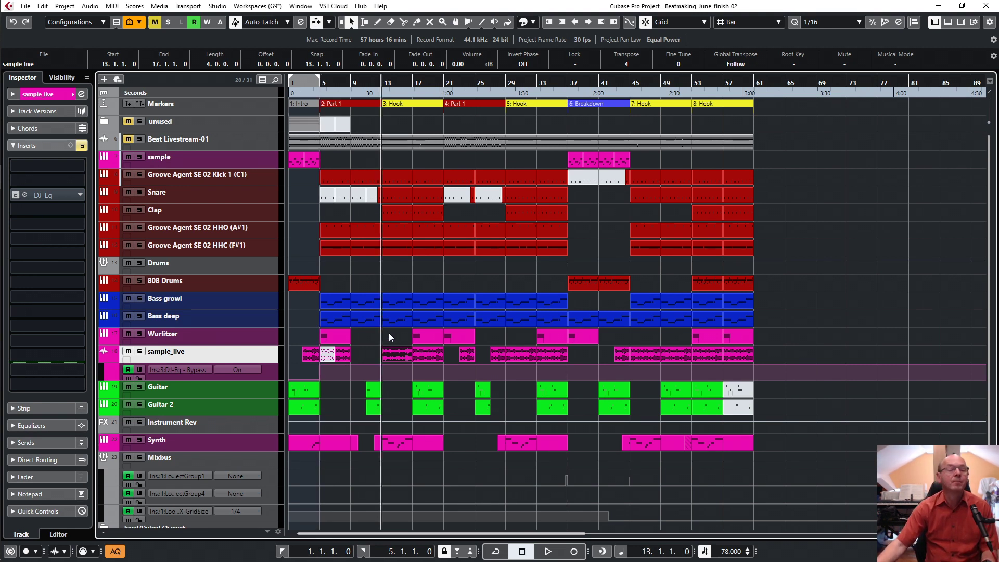
left_click(139, 351)
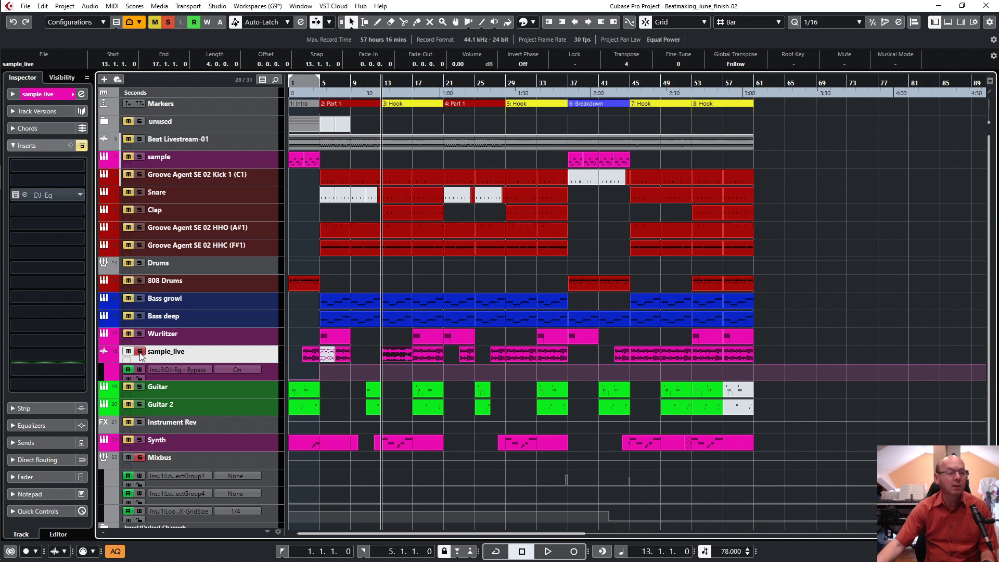
key("space")
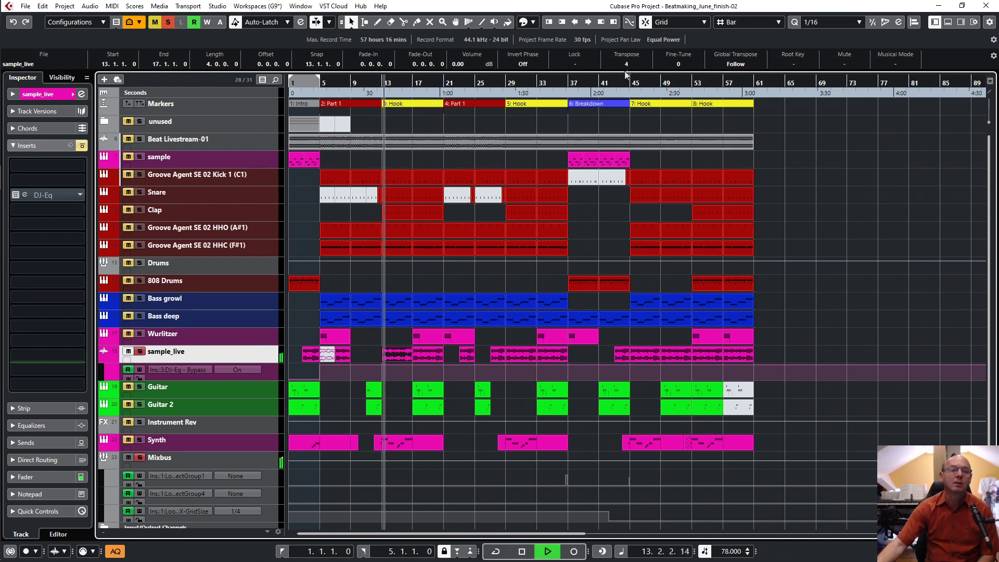
Step: Try the sample_live event at transpose 0 and -9 during playback, restore 4, and unsolo the track
scroll(628, 64, "down", 4)
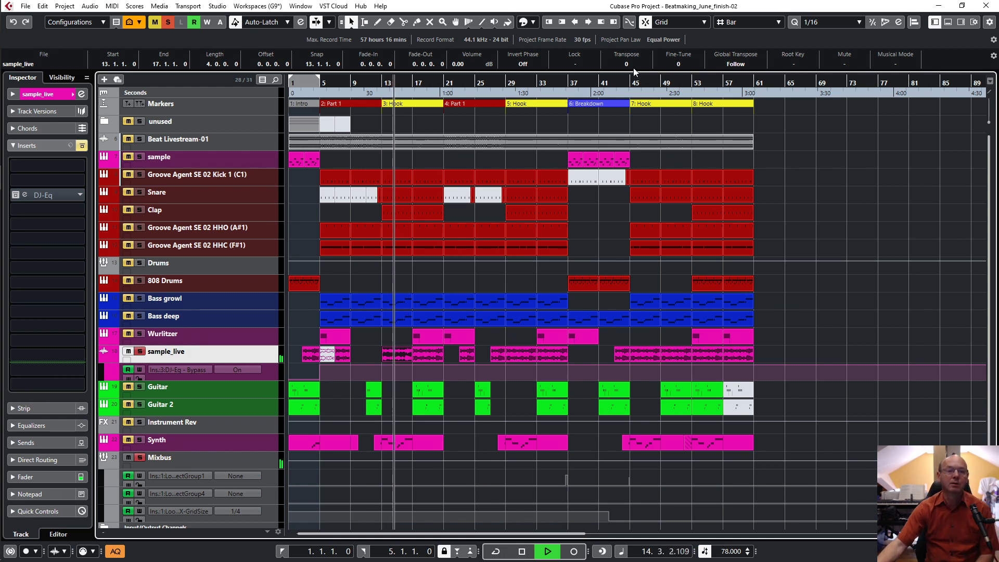
scroll(634, 67, "down", 9)
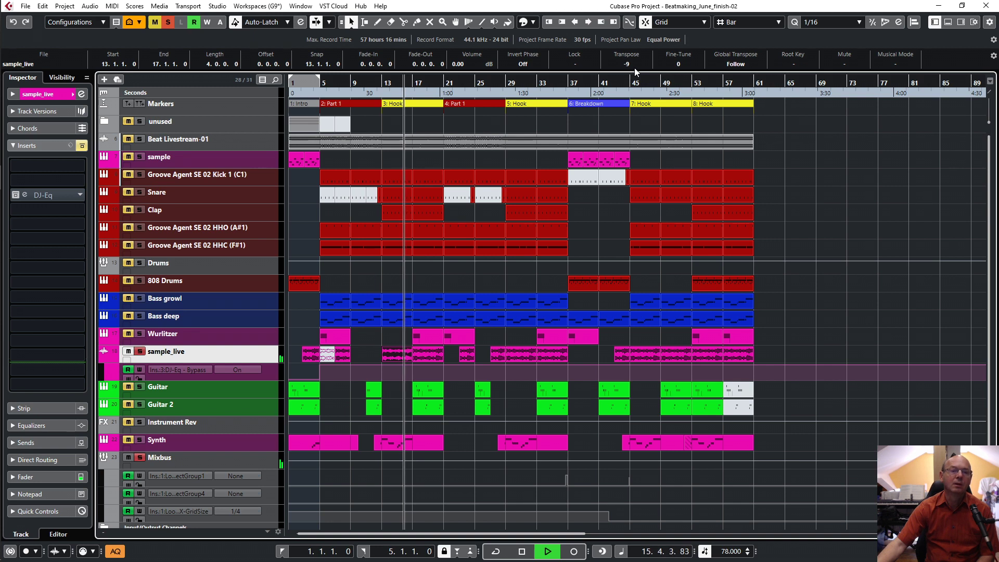
mouse_move(635, 67)
left_mouse_down()
mouse_move(638, 26)
mouse_move(638, 48)
left_mouse_up()
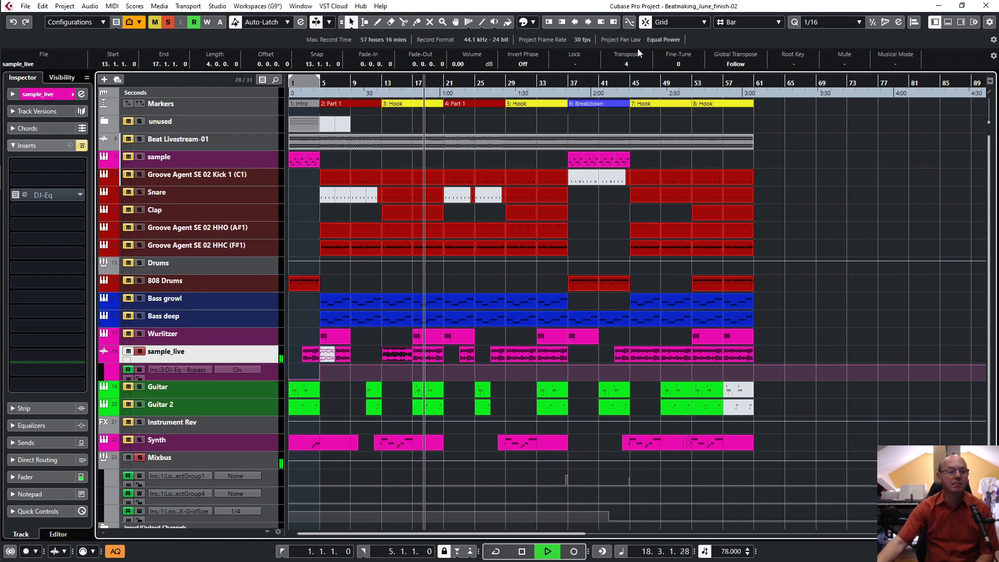
key("space")
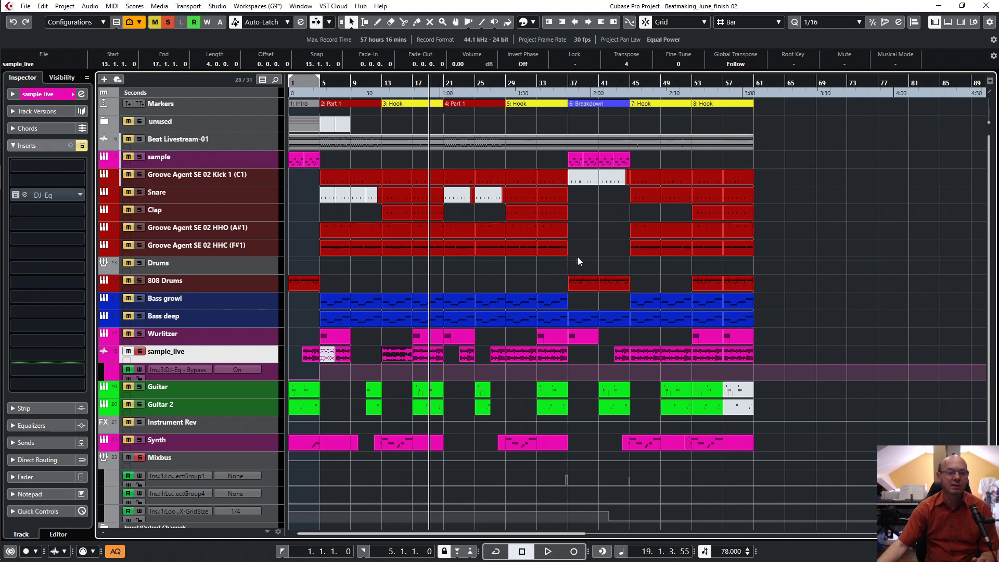
left_click(867, 312)
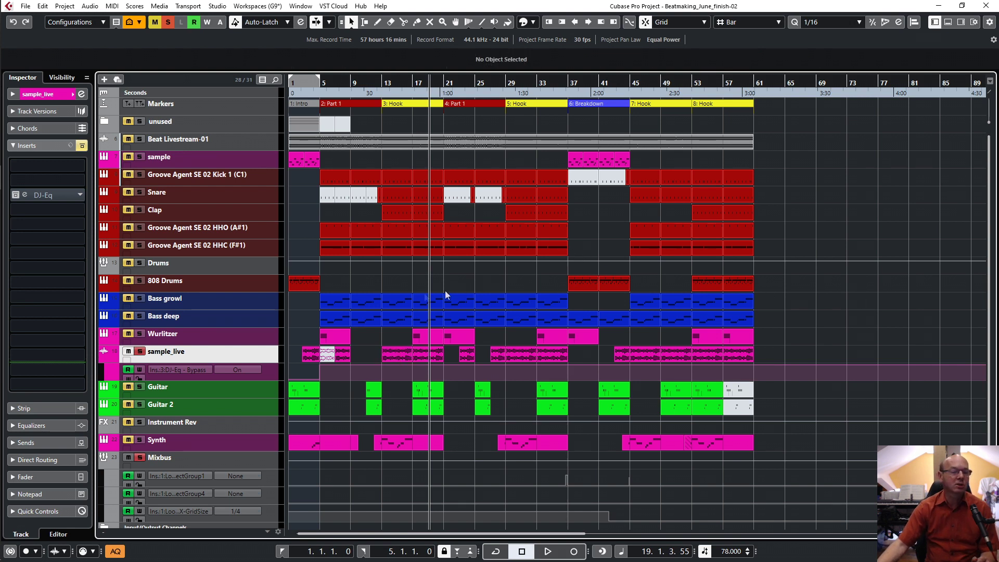
left_click(139, 354)
Step: Select all parts on the Bass growl and Bass deep tracks and play both tracks soloed with transpose 0
left_click(364, 320)
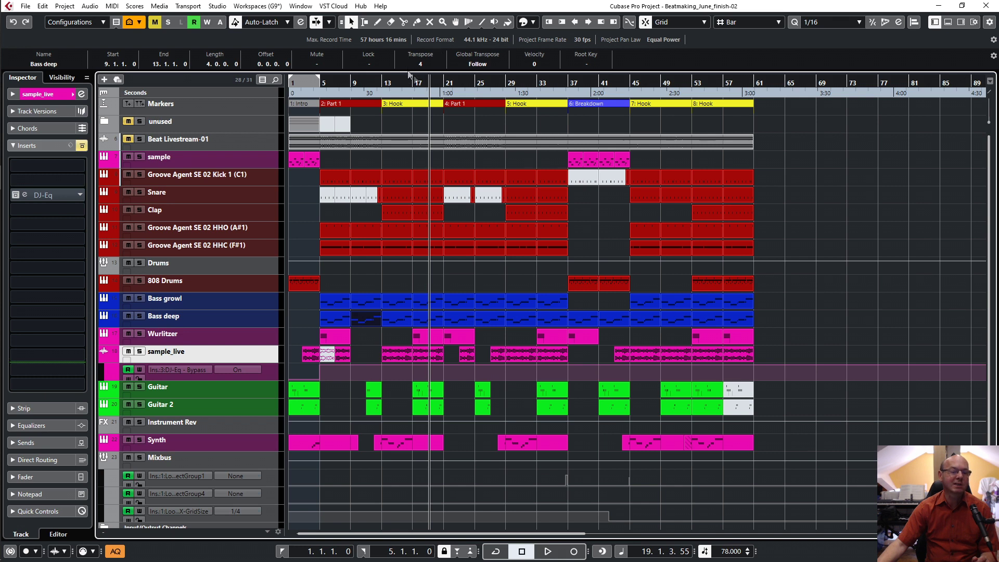
left_click_drag(789, 318, 300, 307)
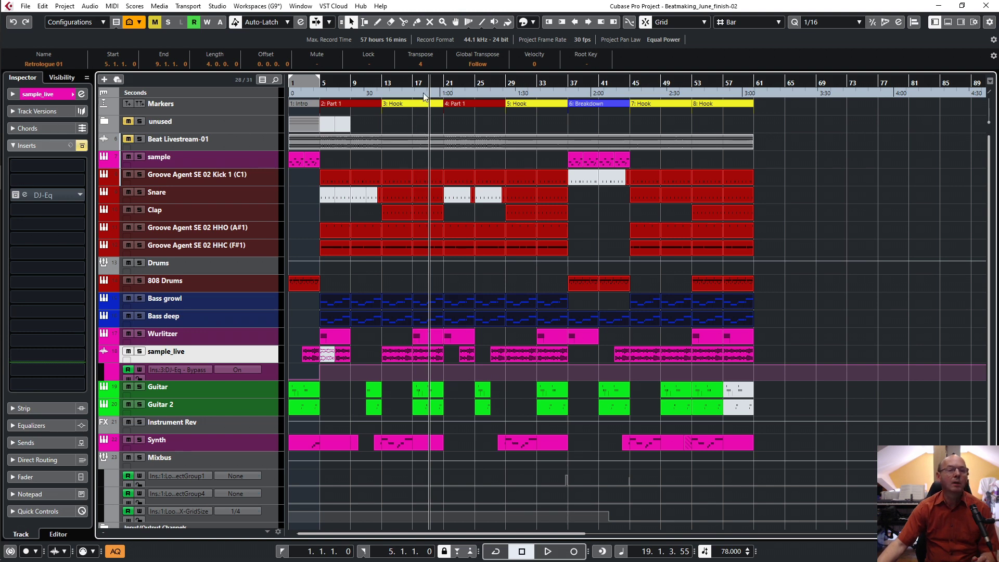
key("space")
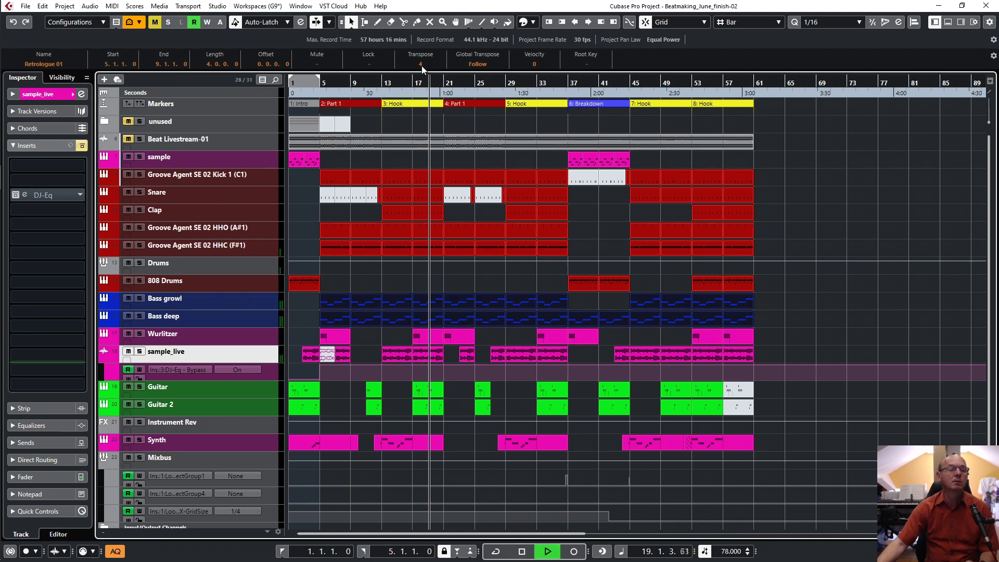
left_click(140, 316)
left_click(140, 298)
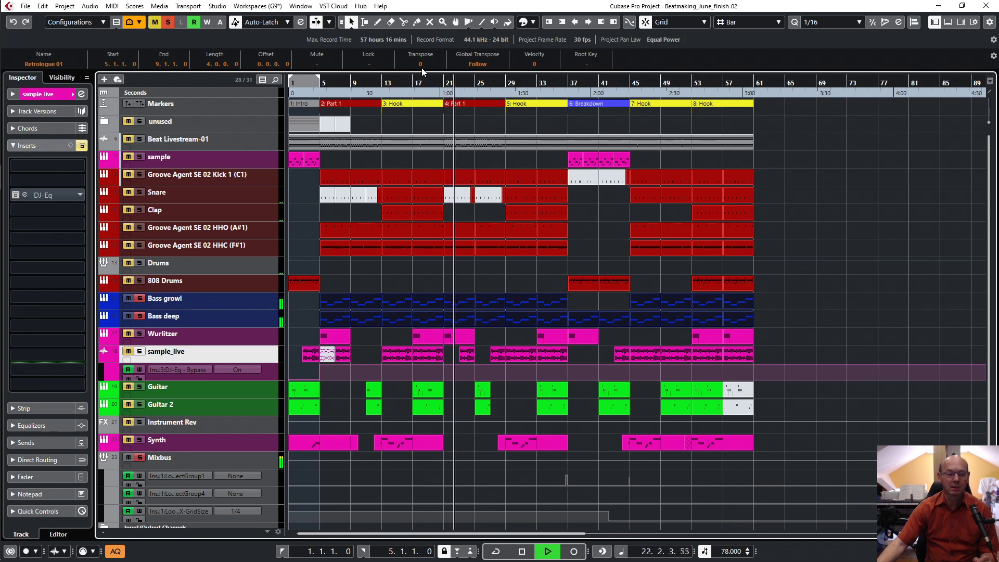
Step: Set the transpose of all bass parts back to 4, stop playback and unsolo both bass tracks
scroll(422, 65, "up", 3)
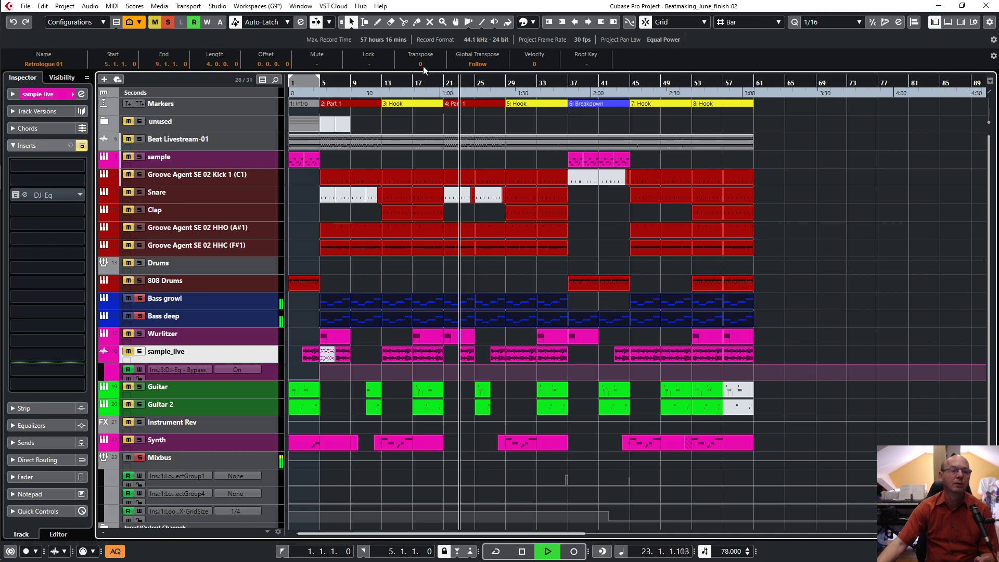
scroll(424, 63, "up", 1)
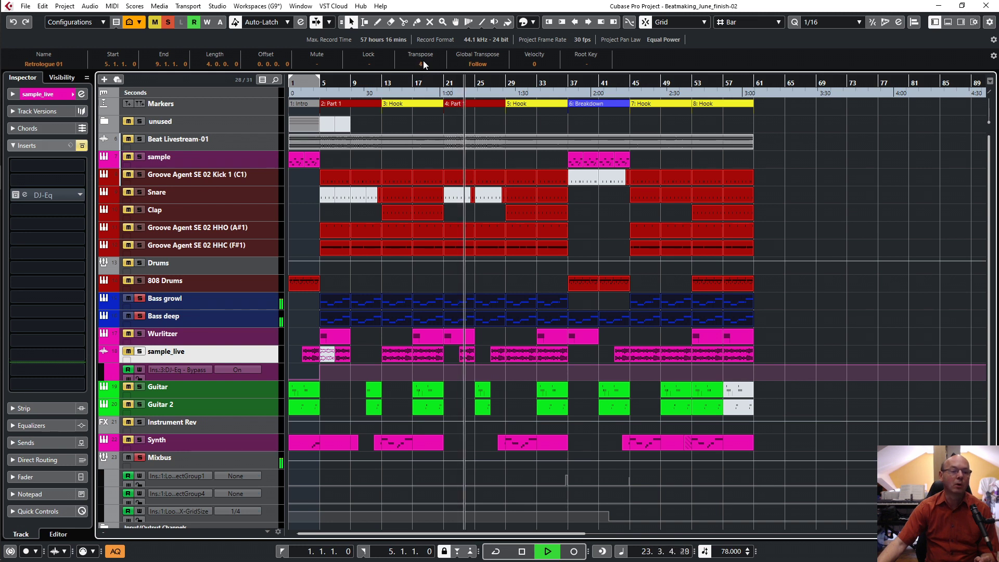
key("space")
left_click(139, 316)
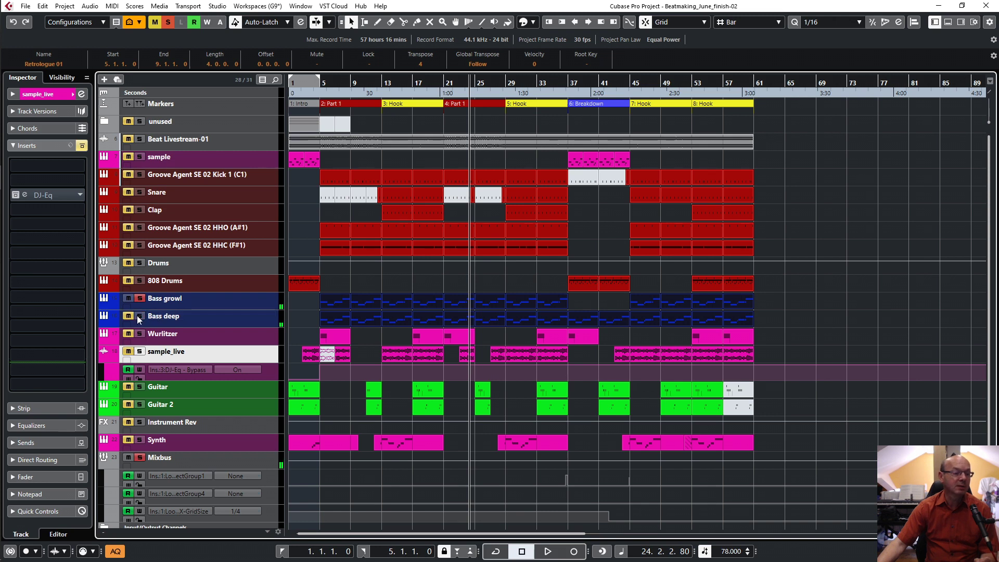
left_click(140, 298)
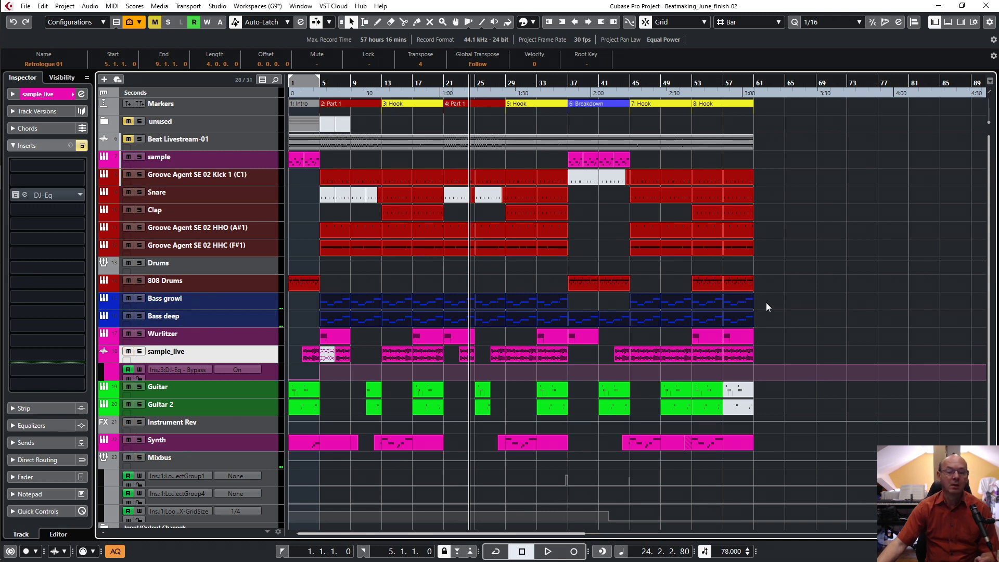
left_click(776, 312)
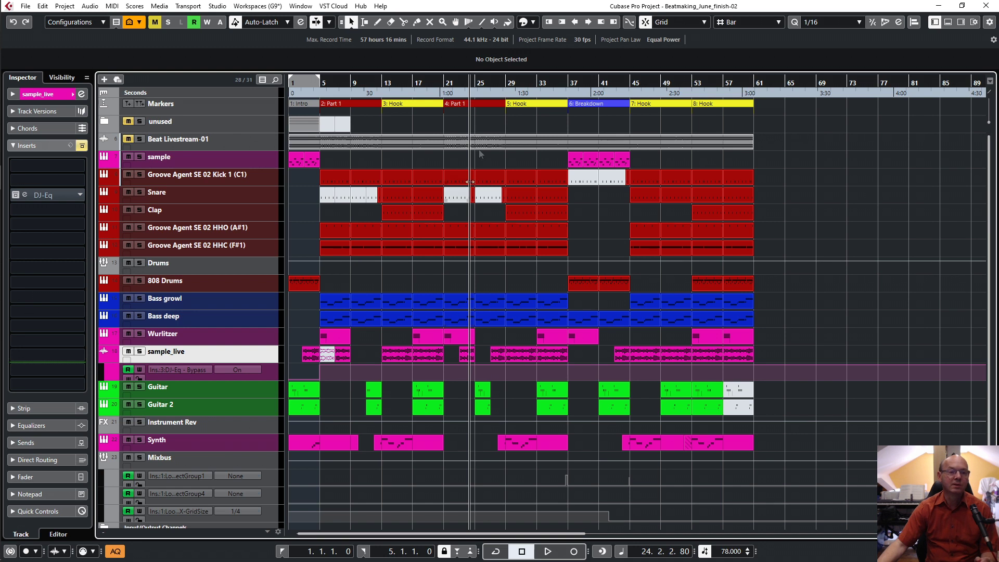
Step: Look at the notes of the Bass deep part at bar 21 in the Key Editor and close it
double_click(460, 319)
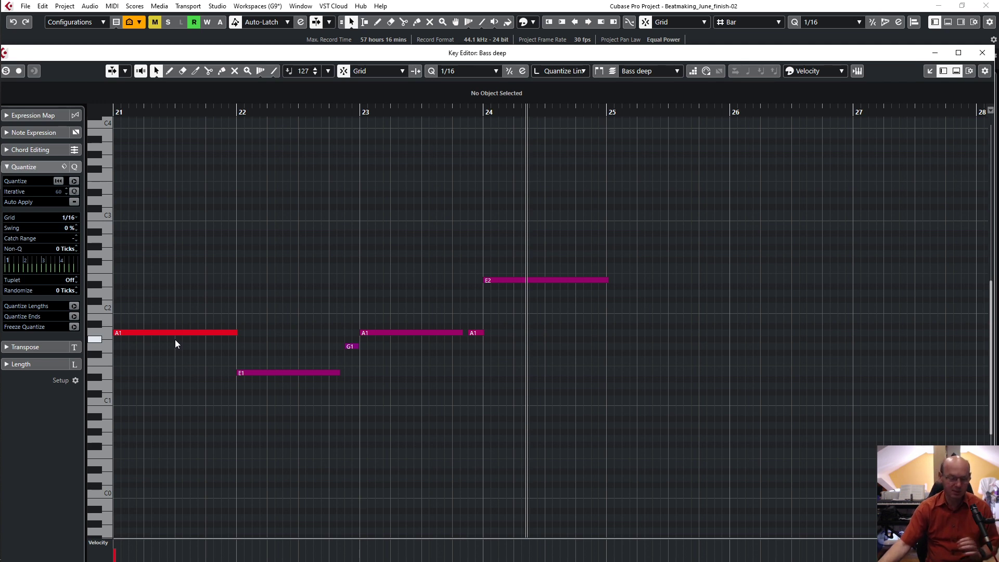
key("Return")
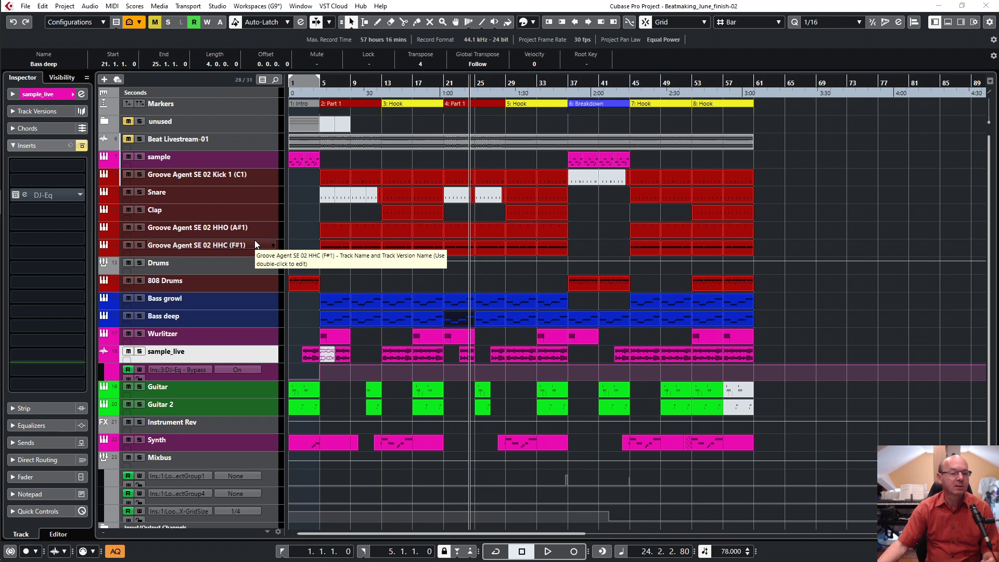
Step: Return the playhead to the project start and open the Groove Agent SE instrument of the sample track
left_click(259, 166)
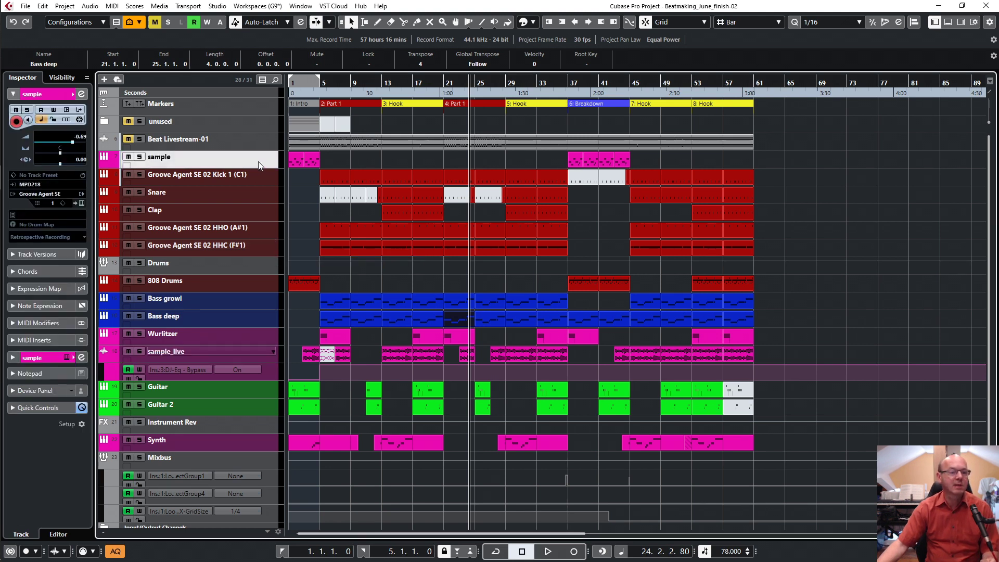
key("period")
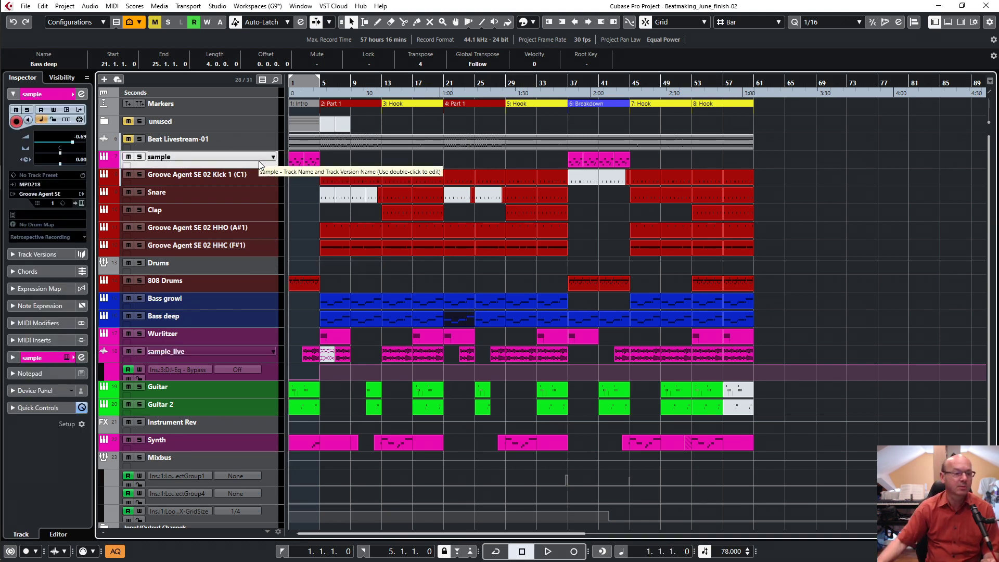
left_click(49, 92)
left_click(49, 92)
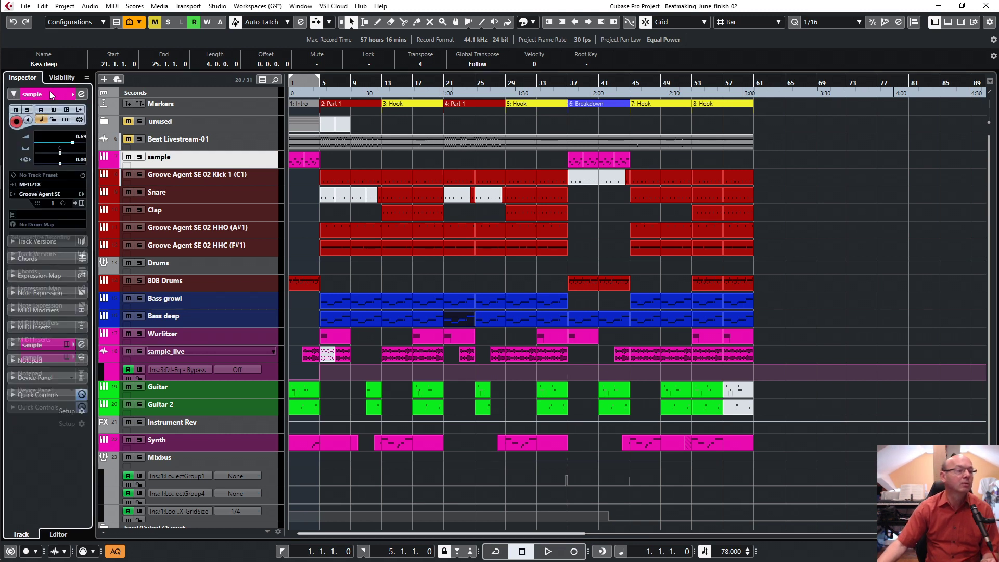
left_click(81, 203)
left_click_drag(618, 158, 638, 132)
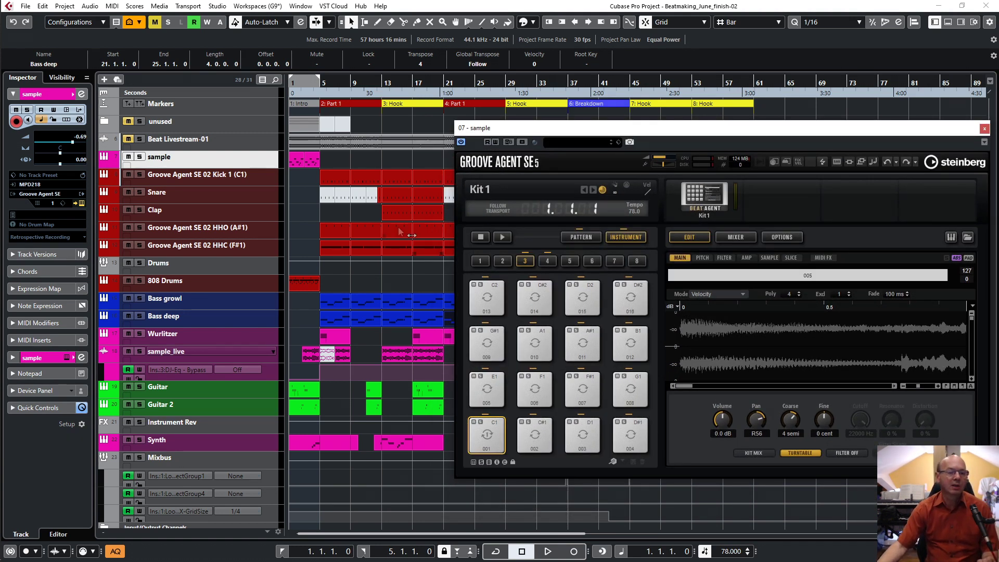
Step: Audition pads 001, 007, 009 and 010 in Groove Agent SE and examine their coarse tuning settings
left_click(487, 436)
left_click(487, 436)
left_click(583, 390)
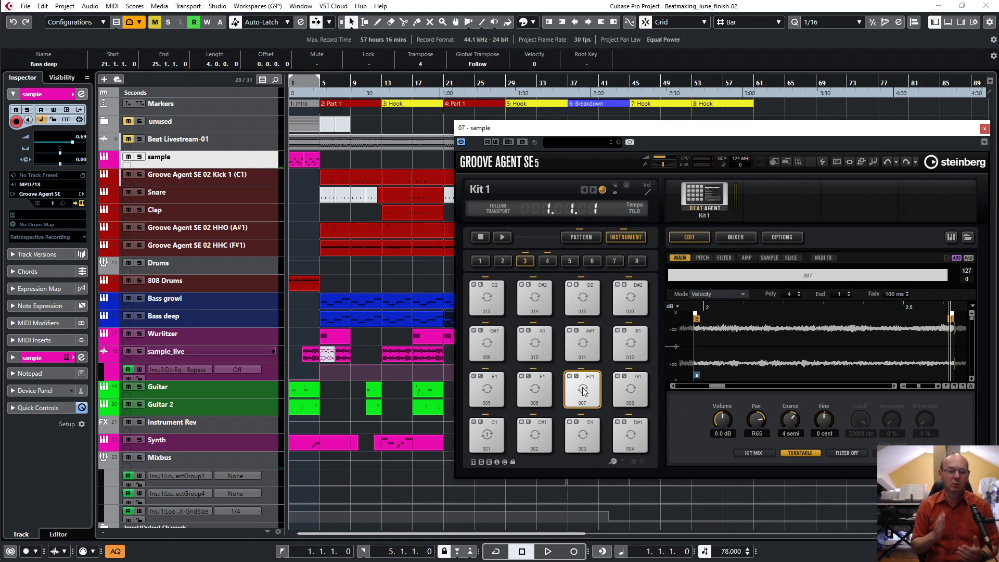
left_click(487, 333)
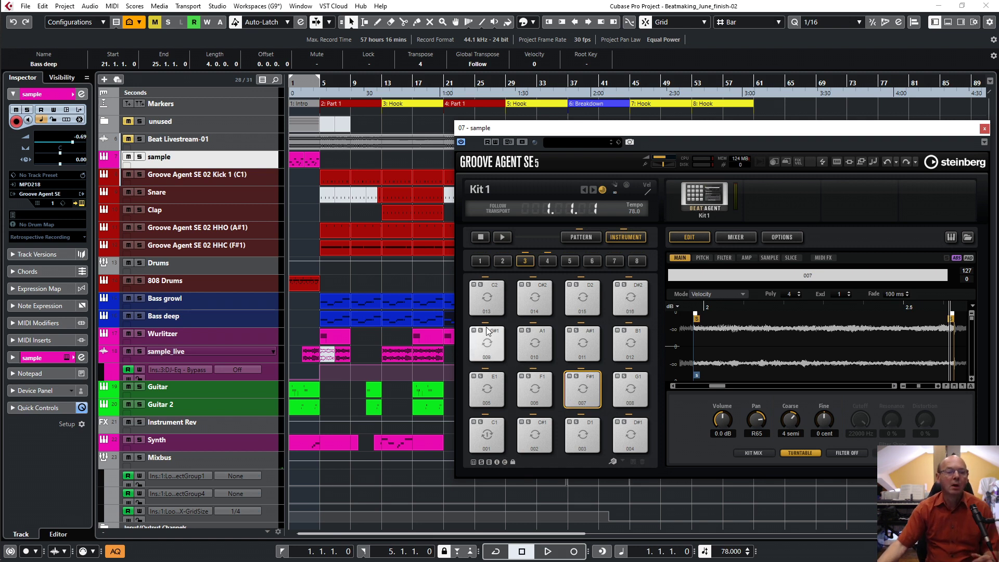
left_click(536, 343)
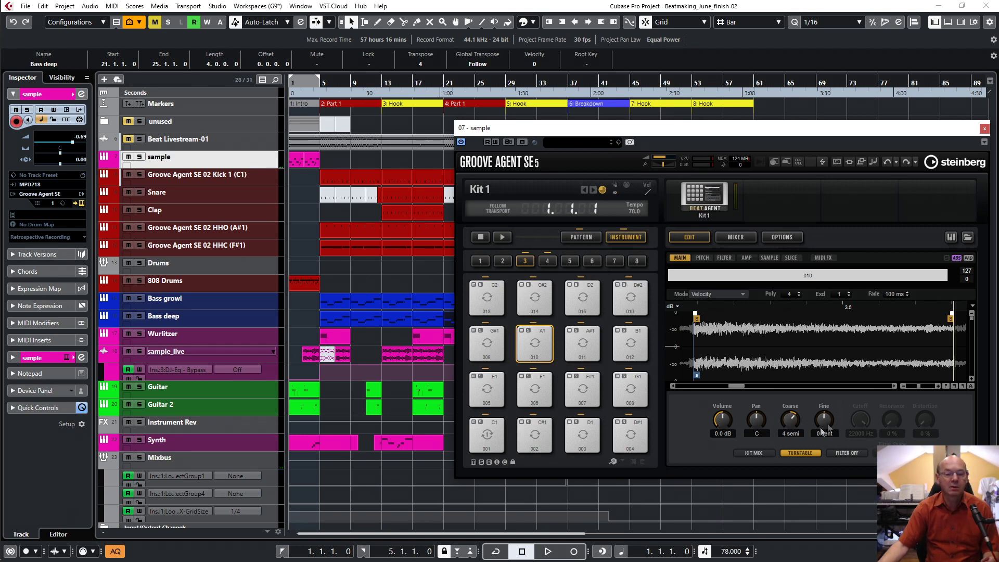
left_click(488, 437)
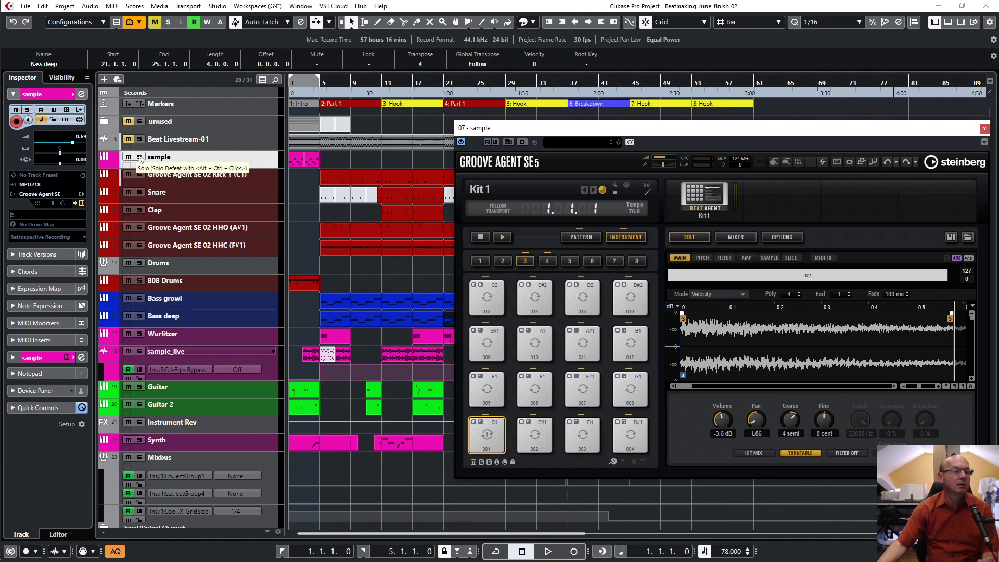
Step: Solo the Beat Livestream-01 track, play its intro from the project start to bar 4, stop and unsolo it
left_click(139, 139)
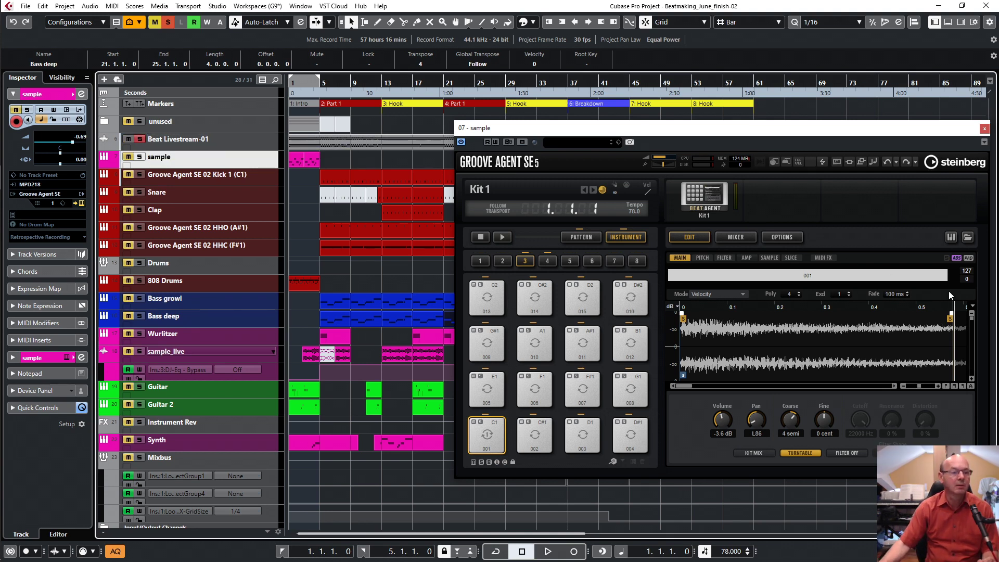
key("space")
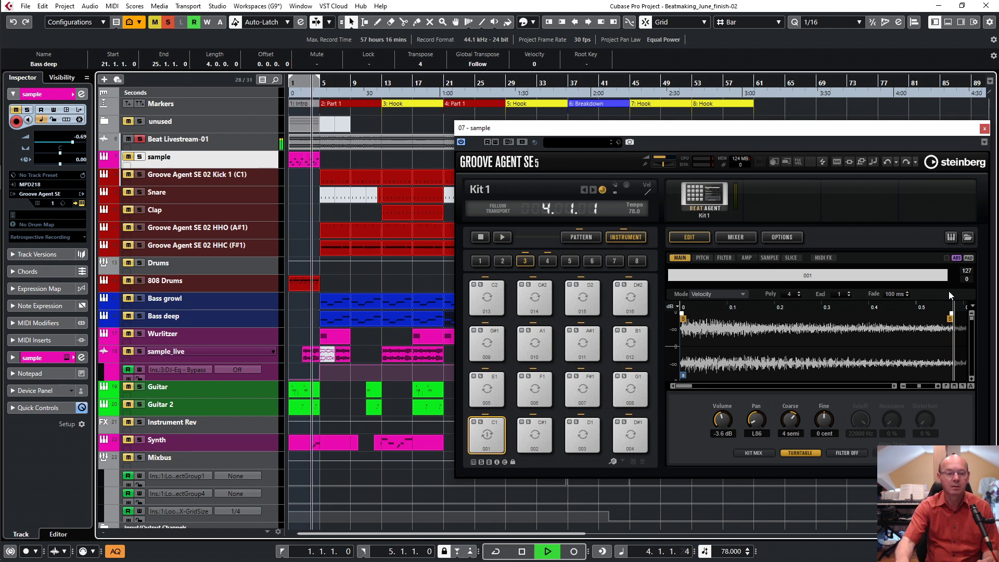
key("space")
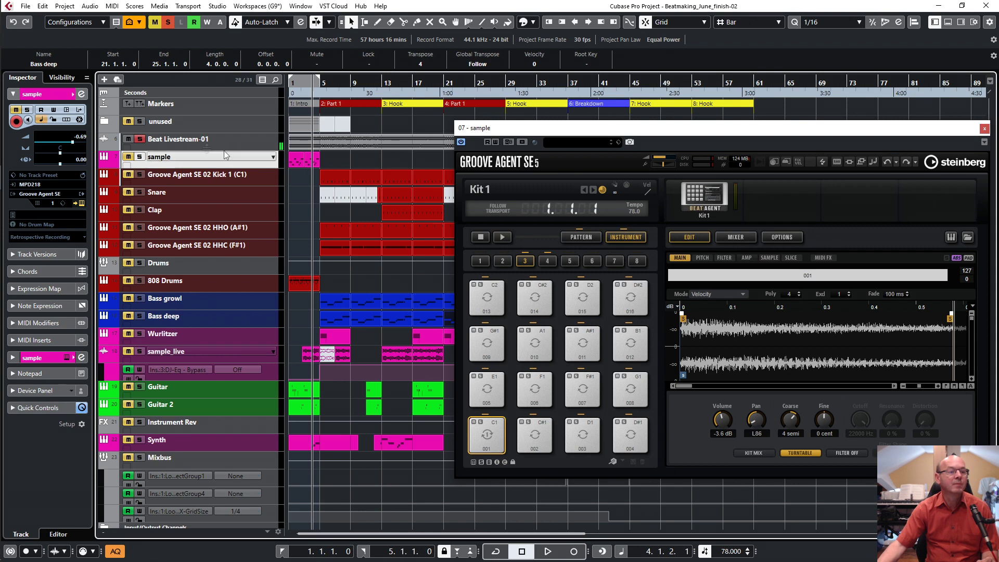
left_click(140, 139)
Step: Play the soloed sample track's intro from the project start, unsolo it, close its Groove Agent SE window and clear the event selection
left_click(139, 157)
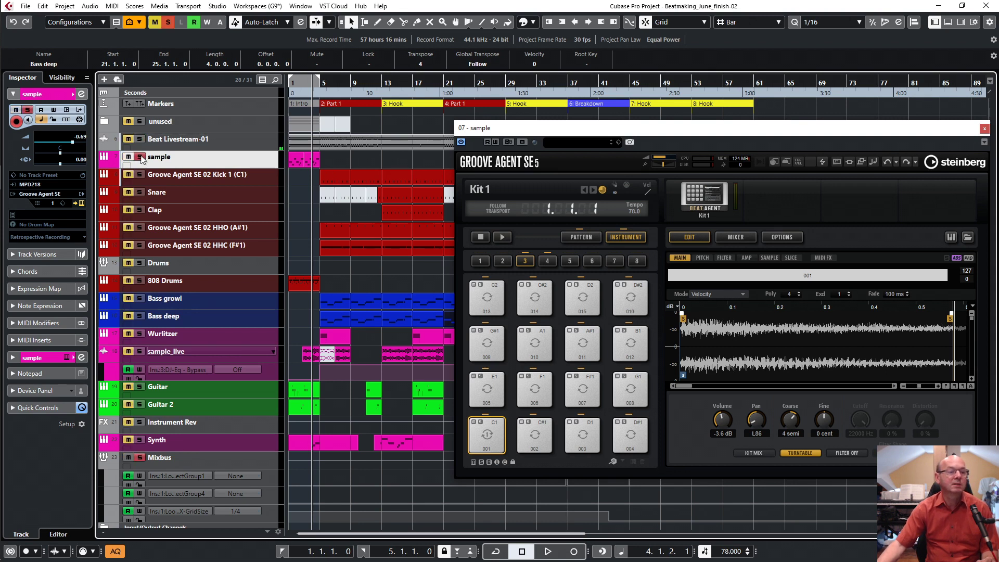
key("Home")
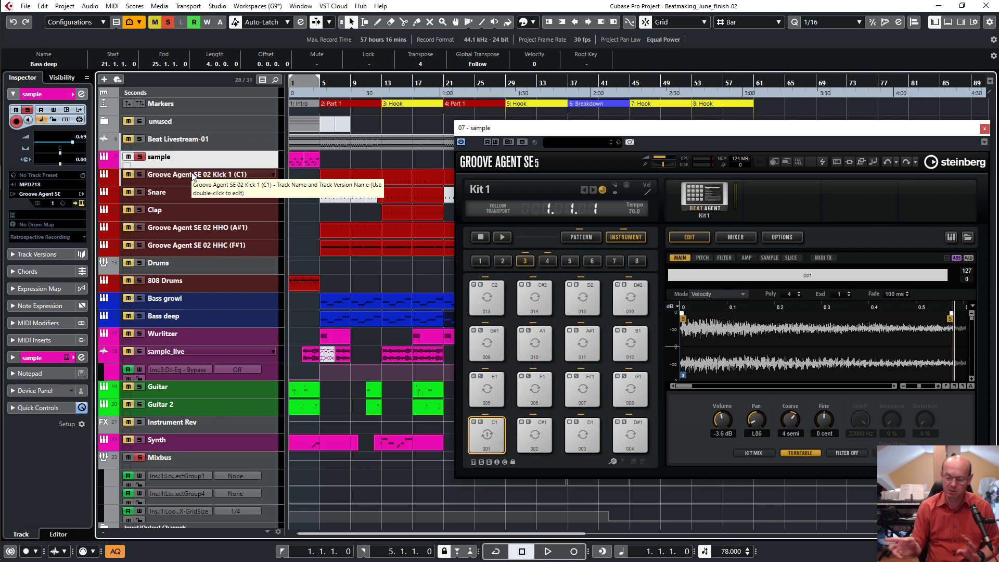
key("space")
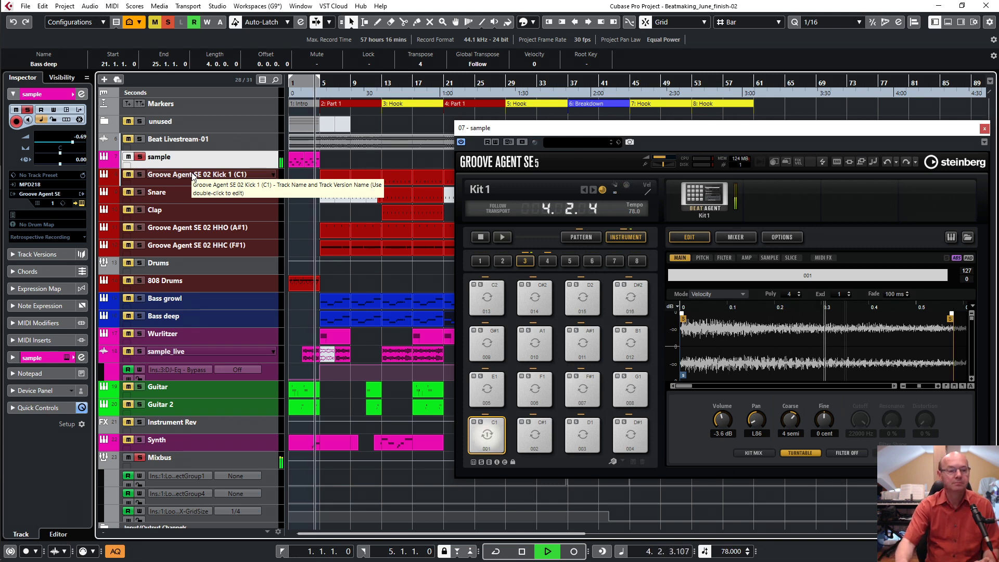
key("space")
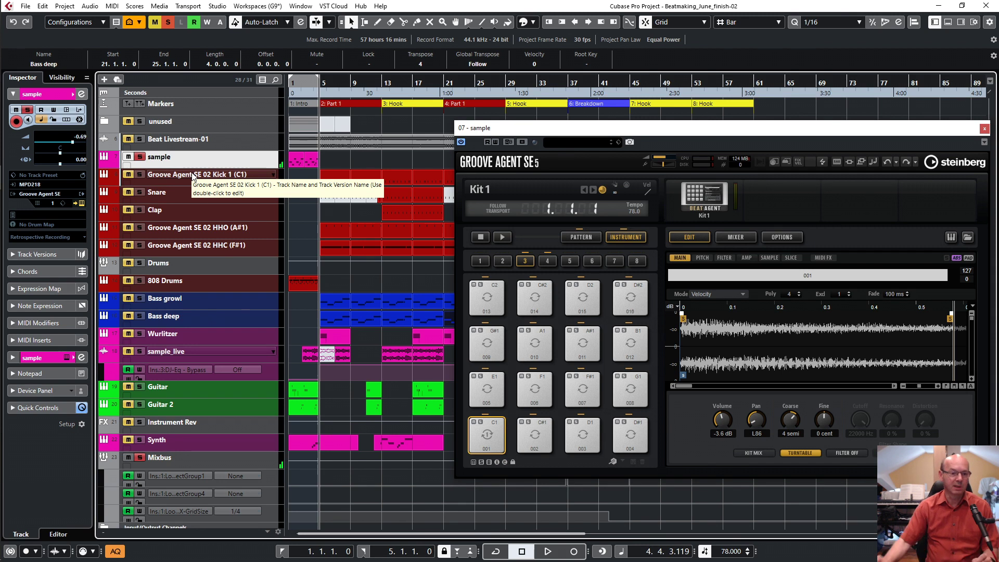
left_click(140, 157)
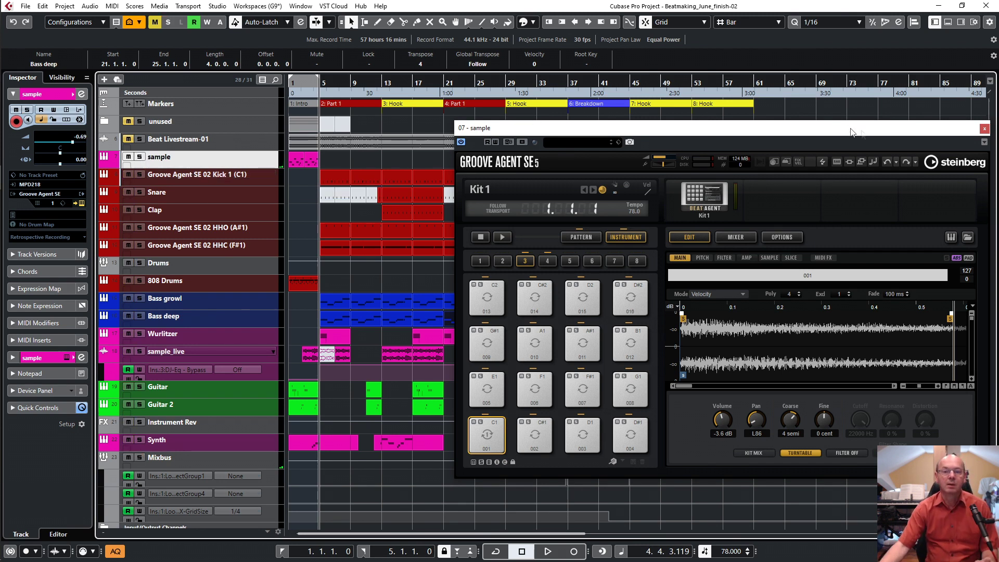
left_click(985, 128)
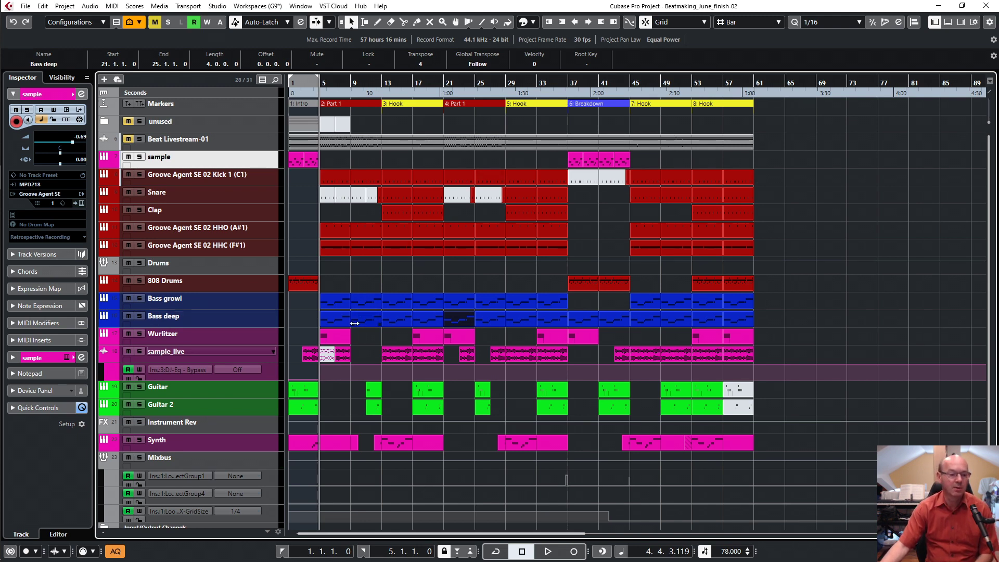
left_click(820, 314)
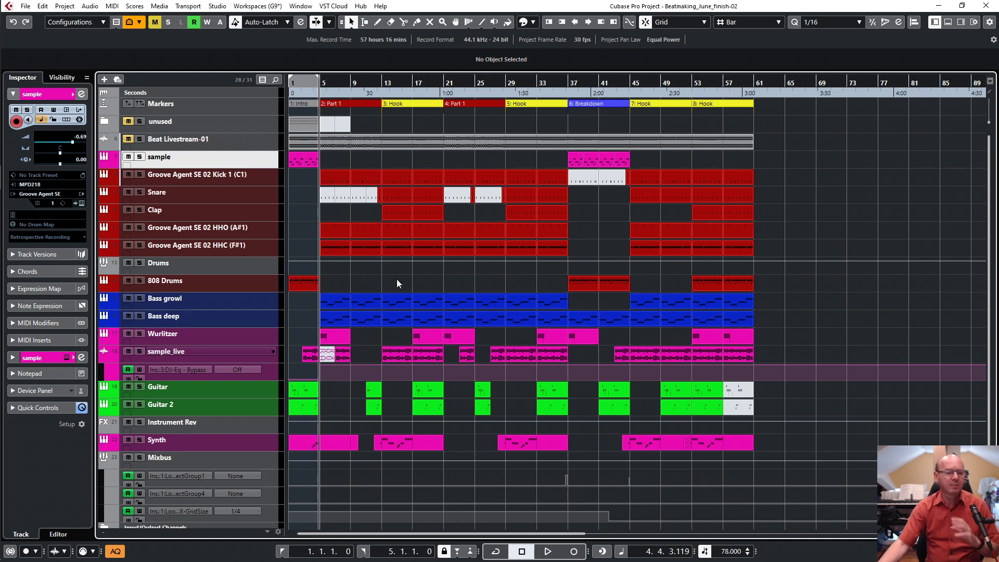
Step: Look at the StereoEnhancer and LoopMash FX inserts of the Mixbus channel in the MixConsole and return to the project window
scroll(425, 309, "down", 1)
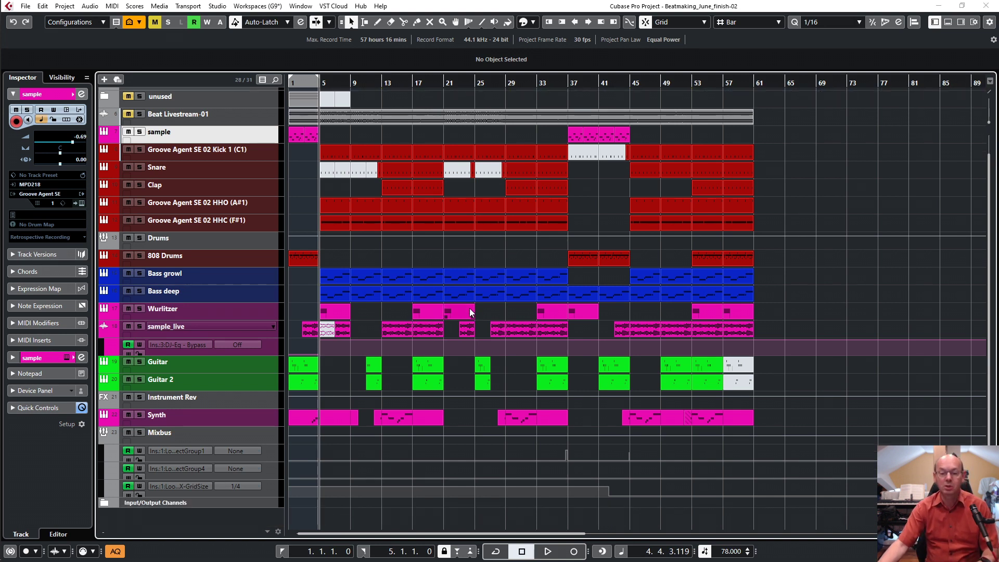
key("F3")
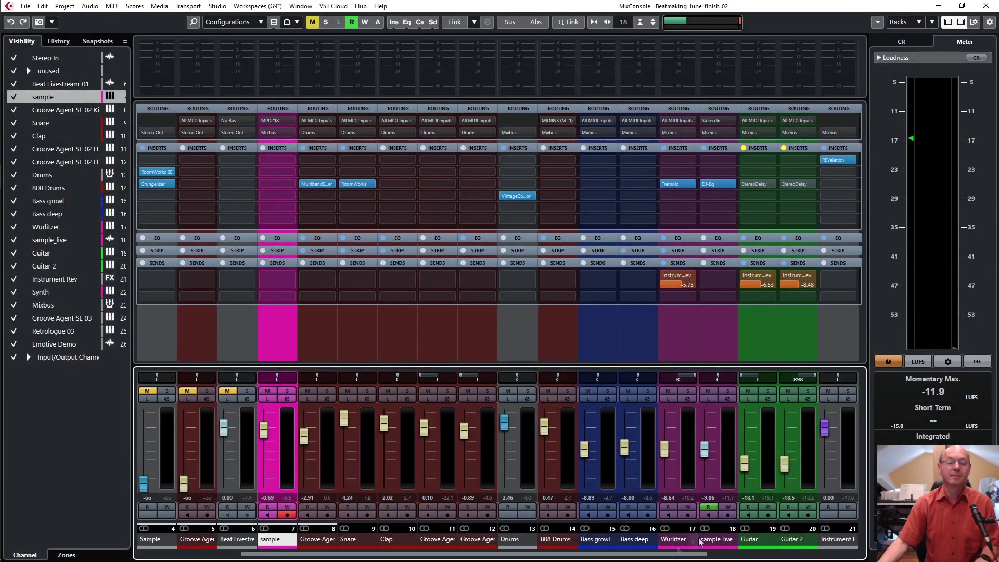
left_click_drag(678, 557, 835, 556)
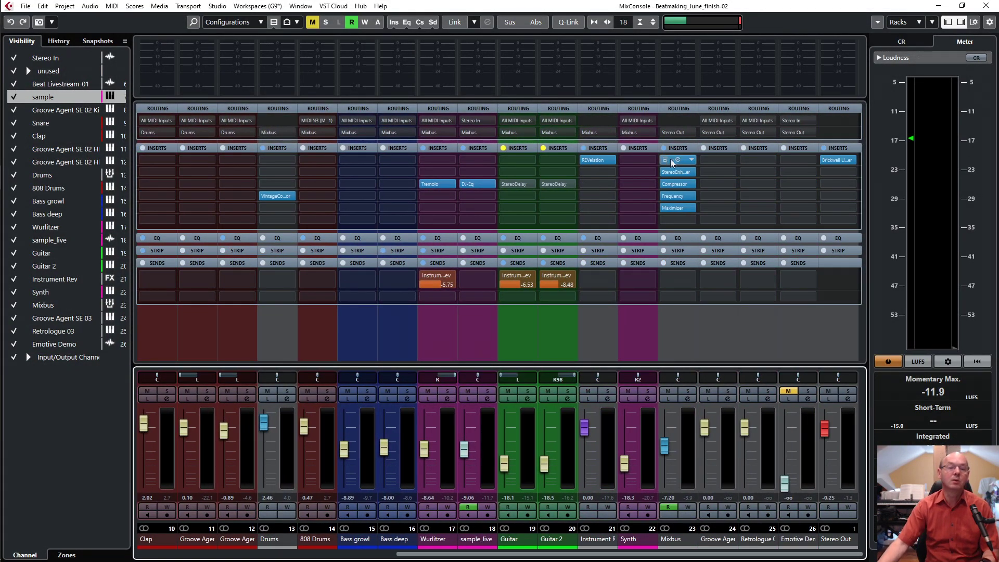
left_click(681, 175)
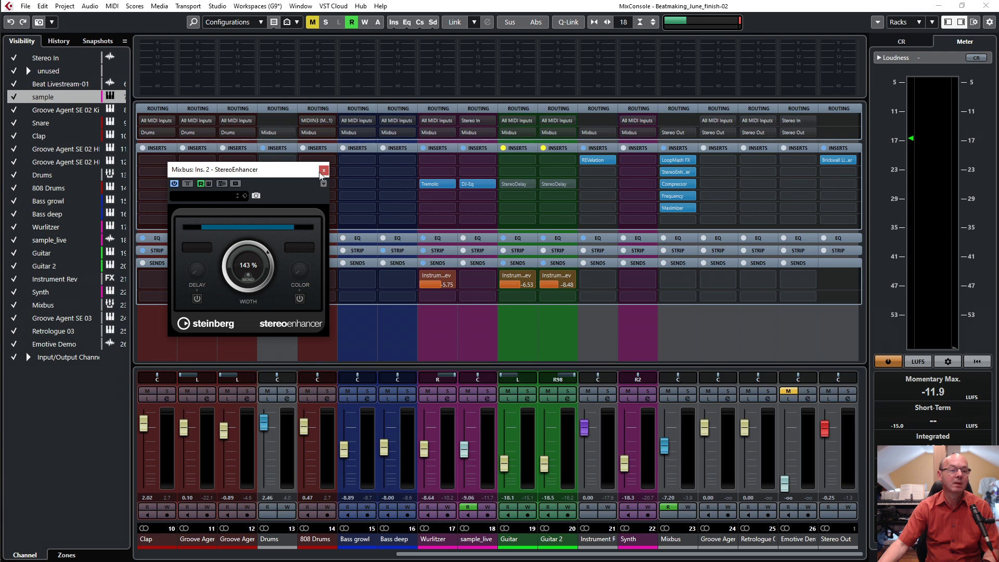
left_click(322, 172)
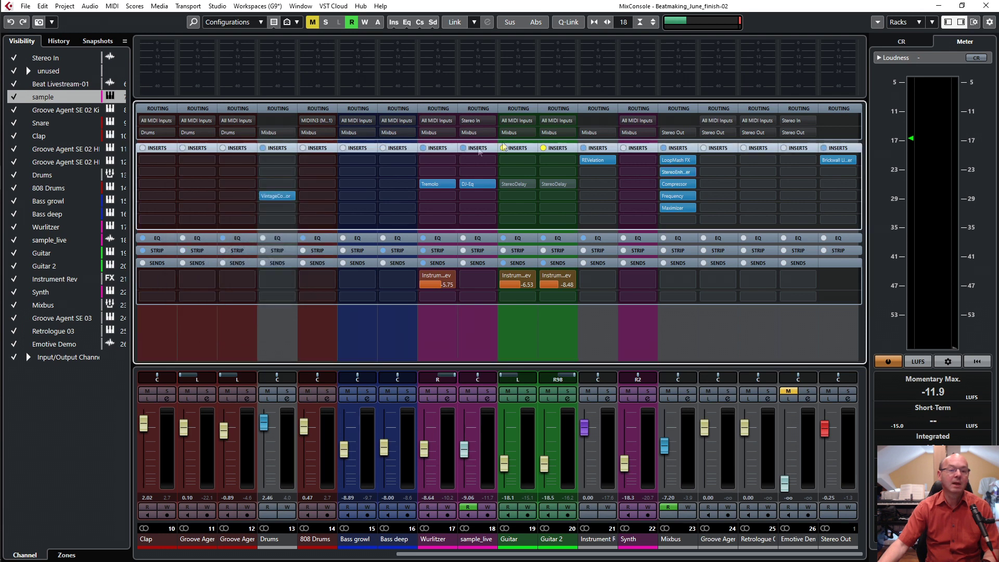
left_click(680, 163)
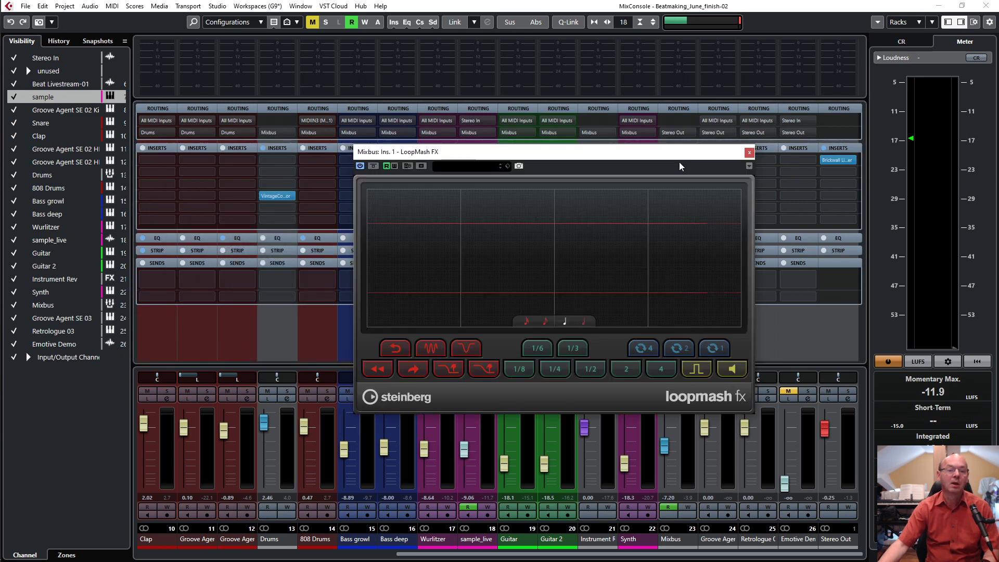
left_click(749, 153)
key("F3")
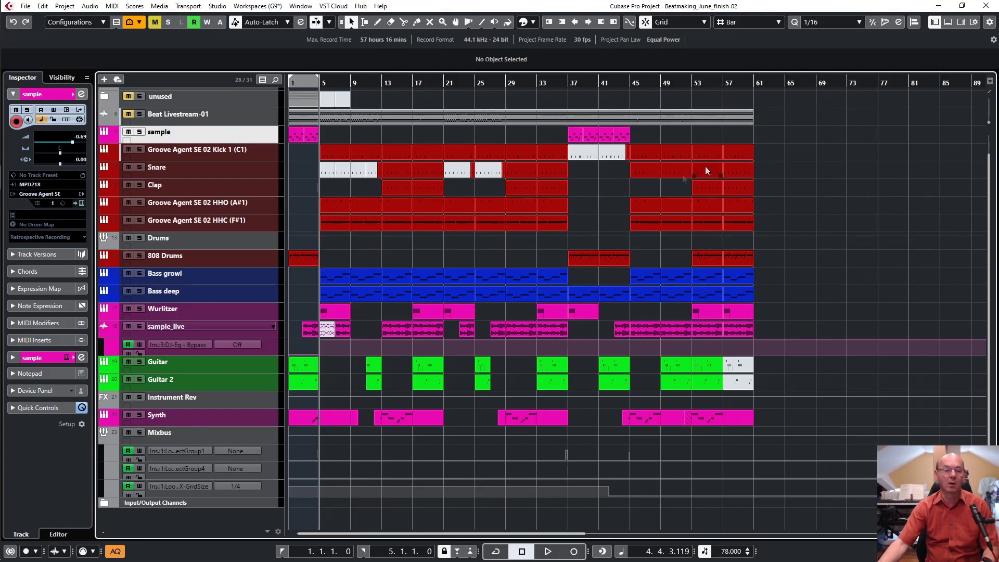
Step: Play the arrangement from about bar 35 across the transition into the Breakdown section and stop in bar 37
left_click(544, 83)
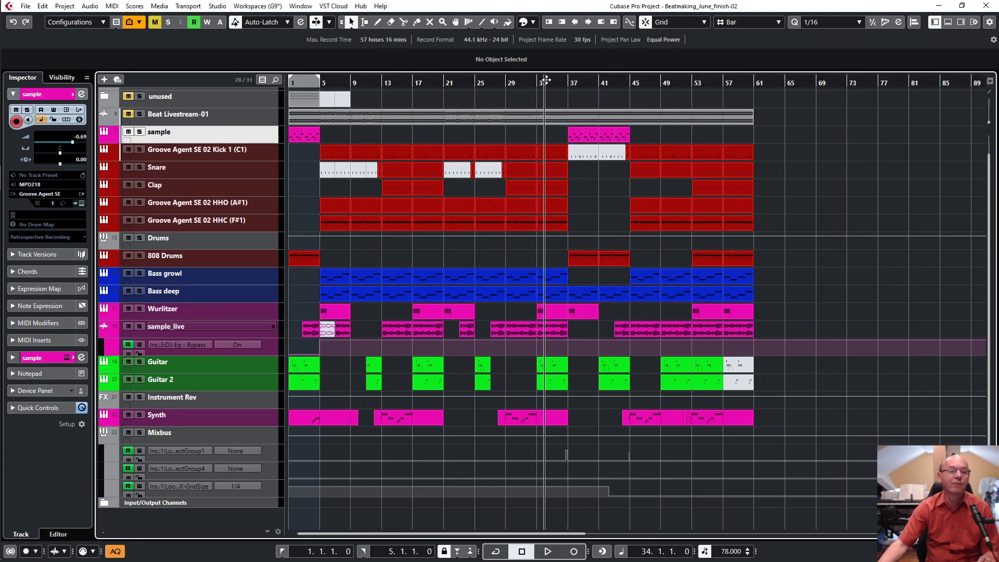
scroll(657, 183, "up", 2)
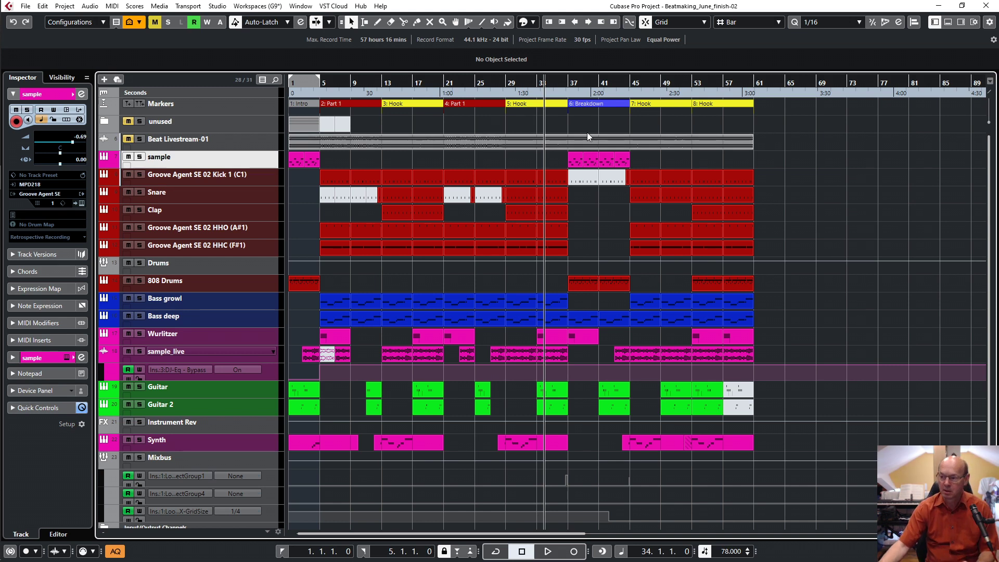
key("space")
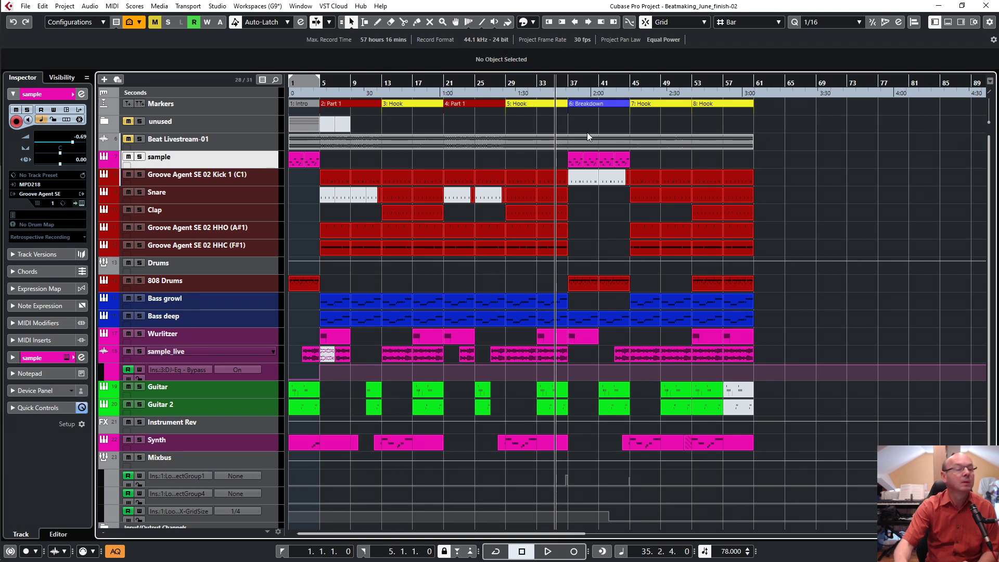
key("space")
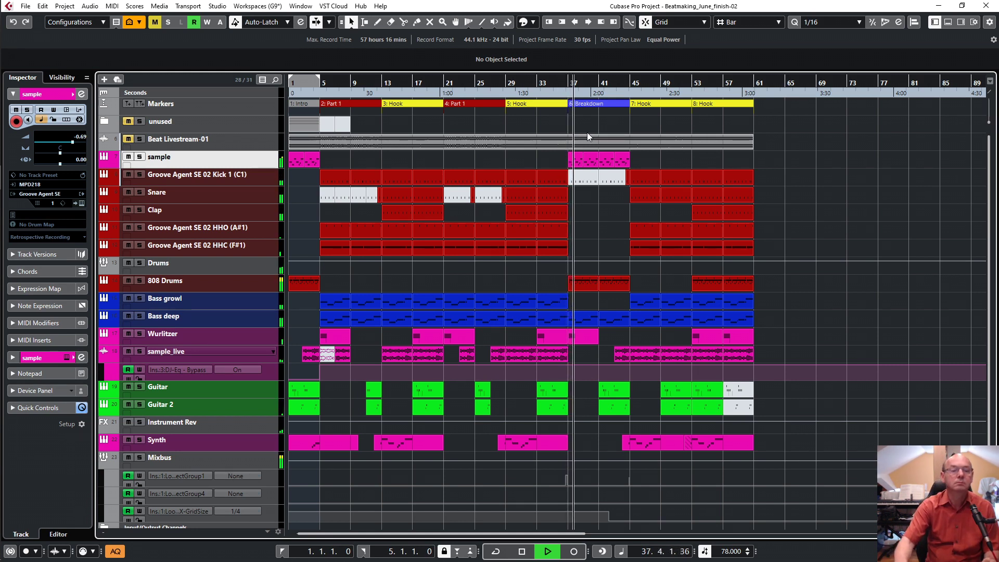
key("space")
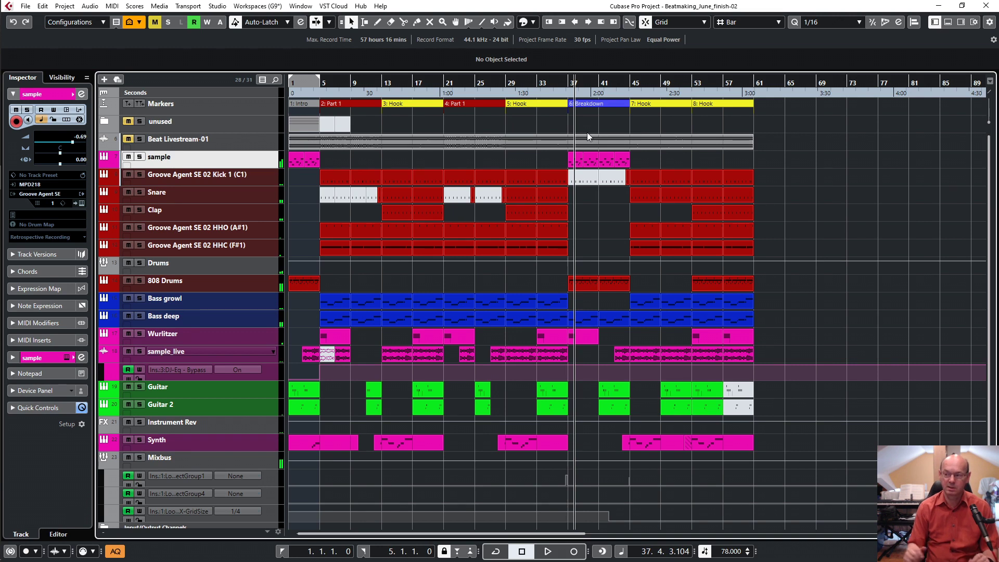
Step: Advance the playhead to bar 43, play the transition from the Breakdown into the Hook and stop in bar 45
key("KP_Add")
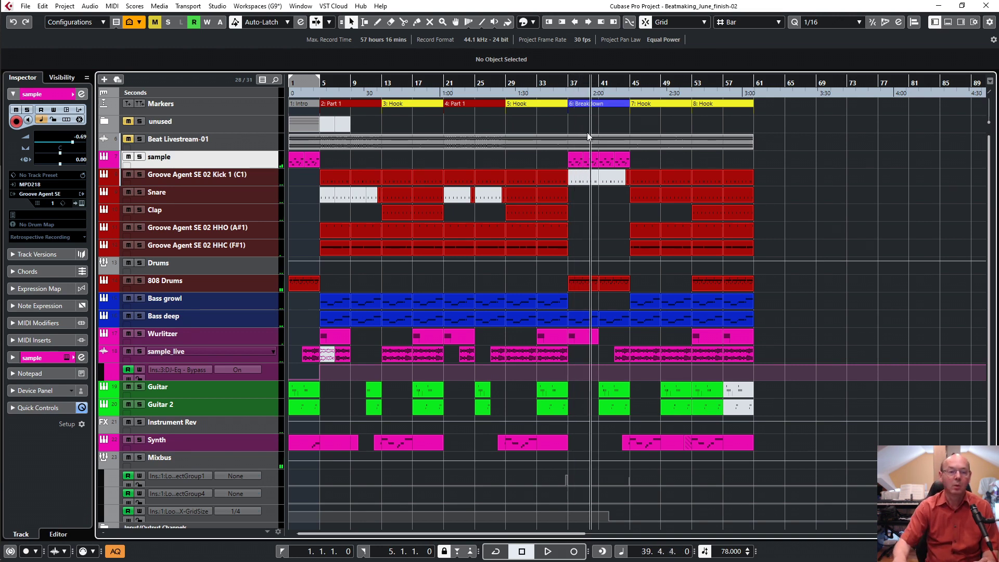
key("KP_Add")
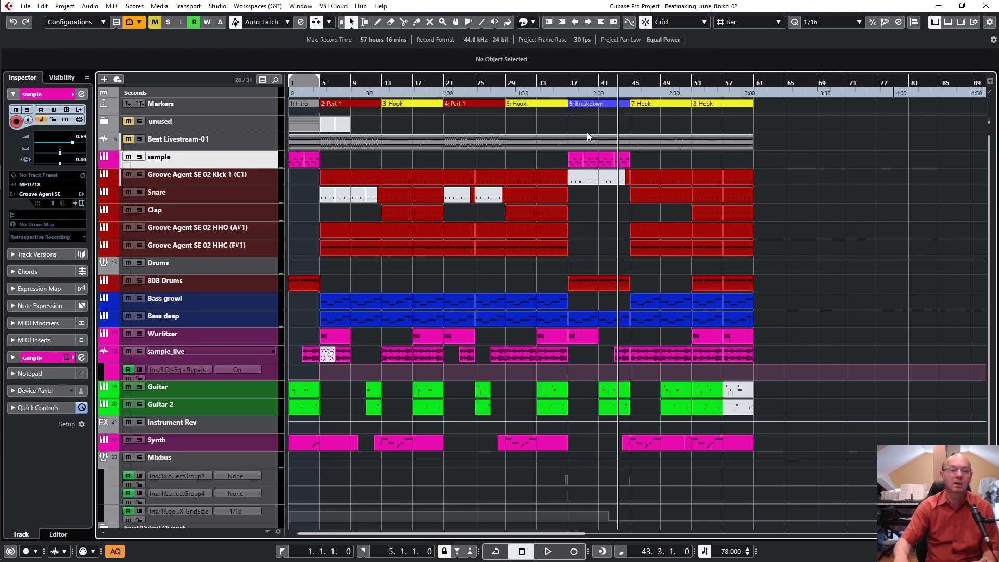
key("KP_Subtract")
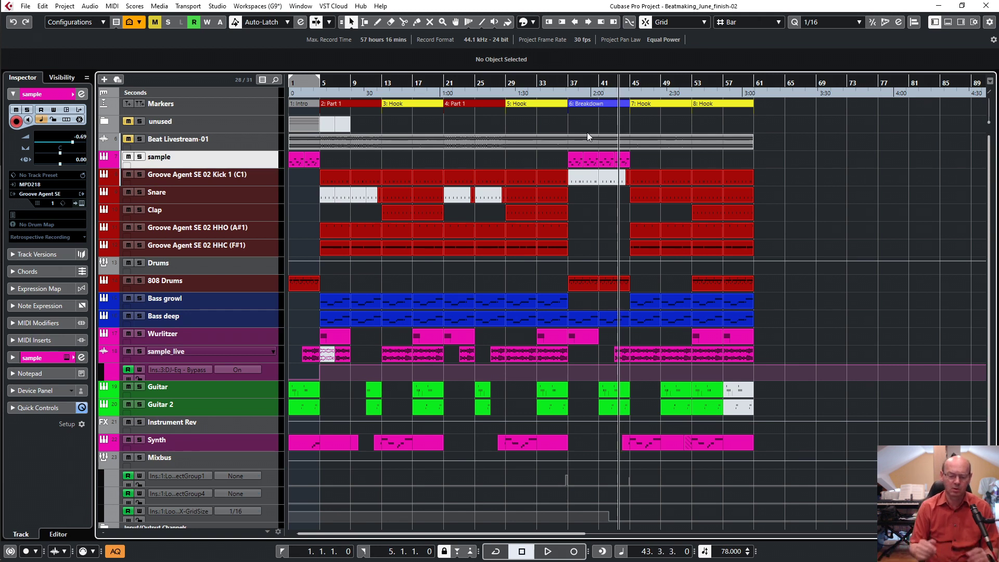
key("space")
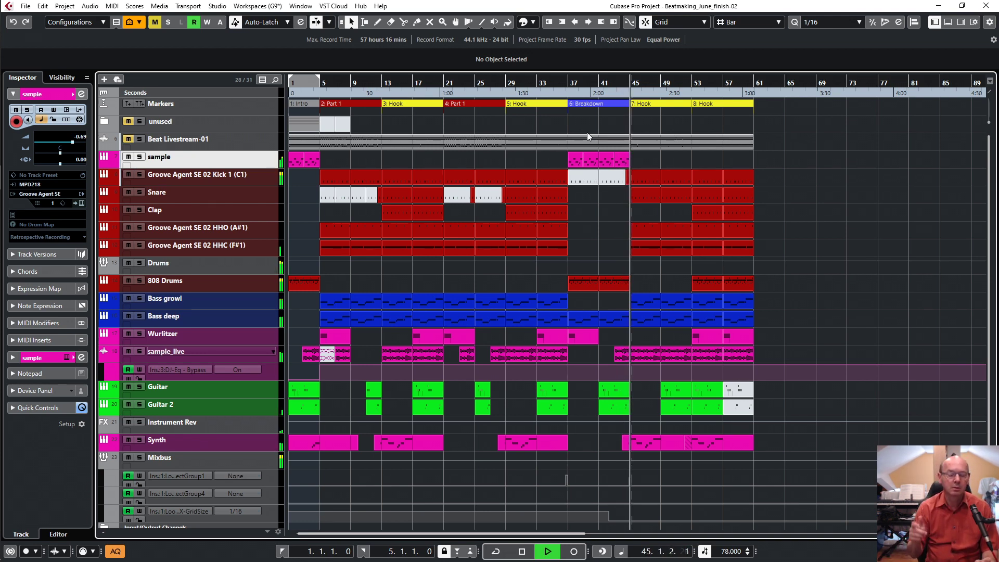
key("space")
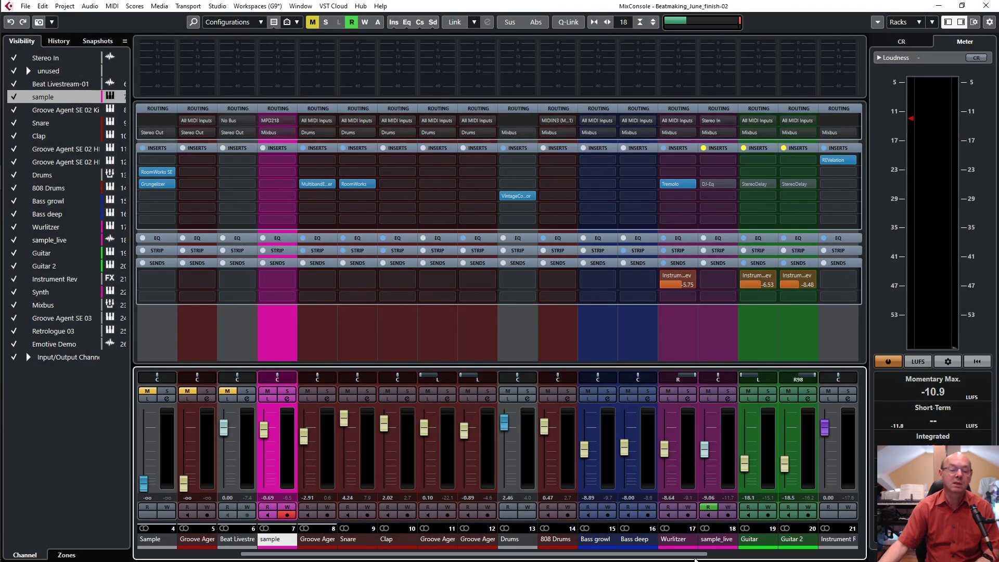
Step: Open the Mixbus channel's LoopMash FX insert from the MixConsole and place its window over the project window
left_click_drag(722, 556, 881, 557)
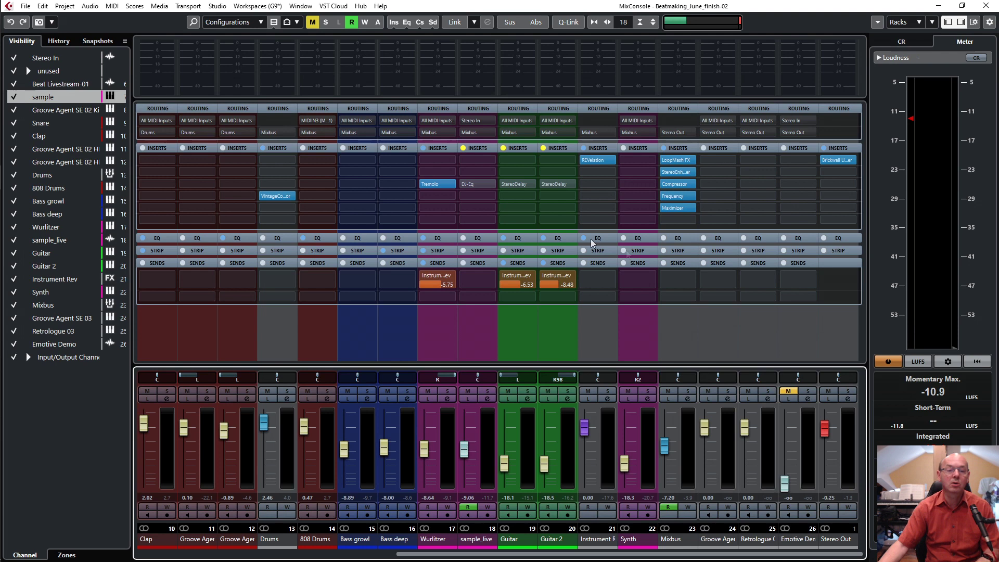
left_click(680, 161)
key("F3")
left_click_drag(680, 162, 407, 137)
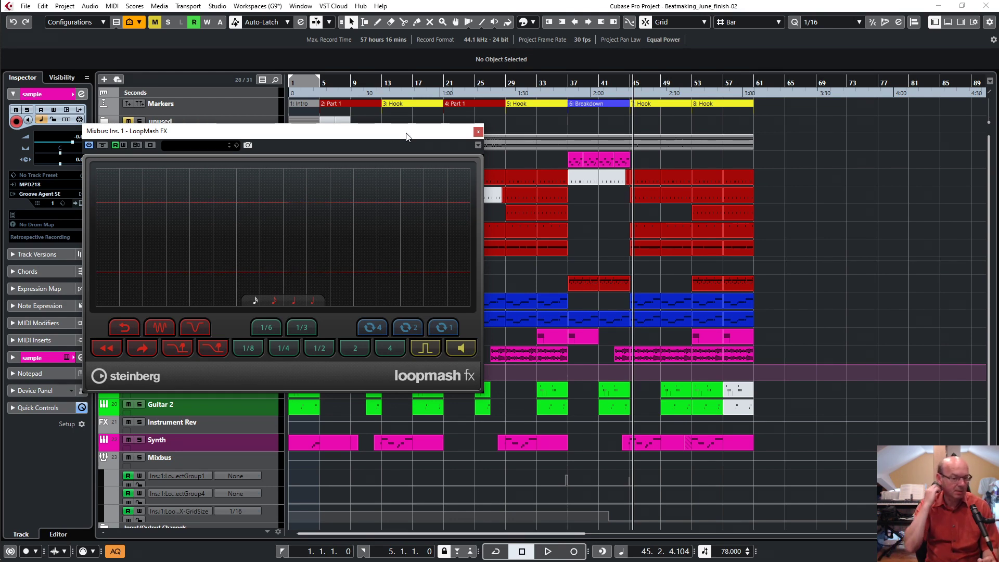
Step: Examine the Mixbus automation just before the Breakdown and play from bar 34 into bar 37 with LoopMash FX in view
key("KP_Subtract")
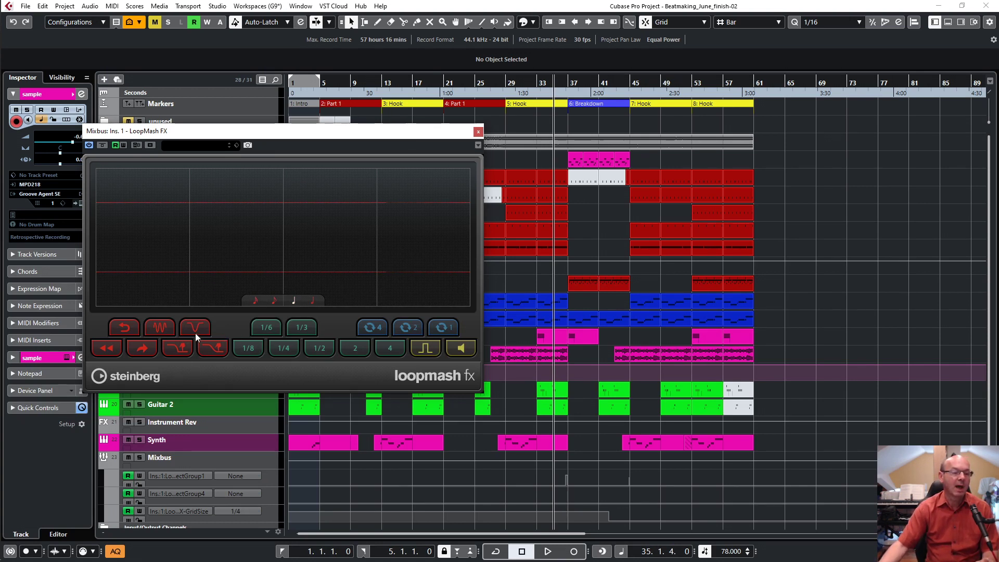
left_click_drag(370, 135, 851, 87)
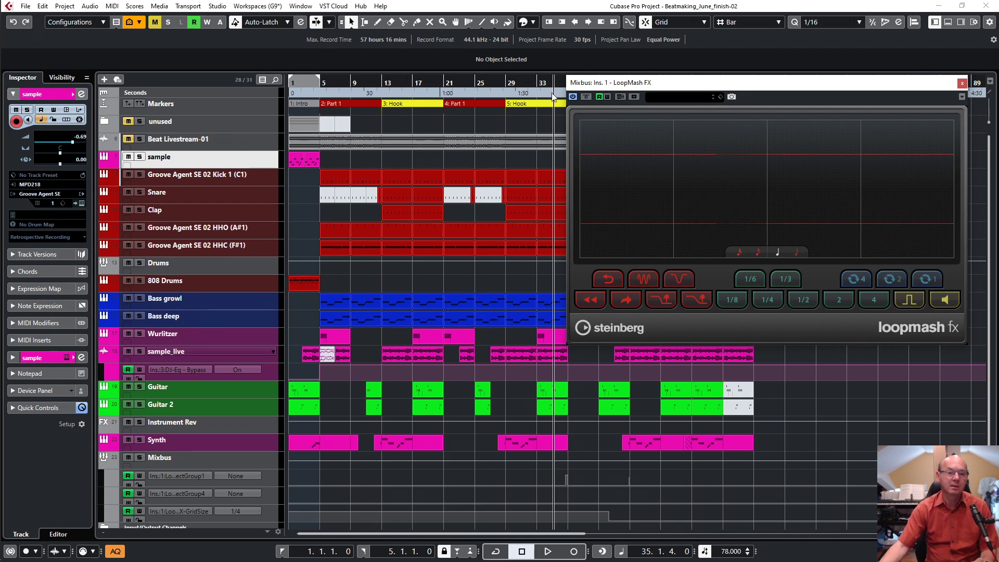
left_click_drag(549, 93, 600, 230)
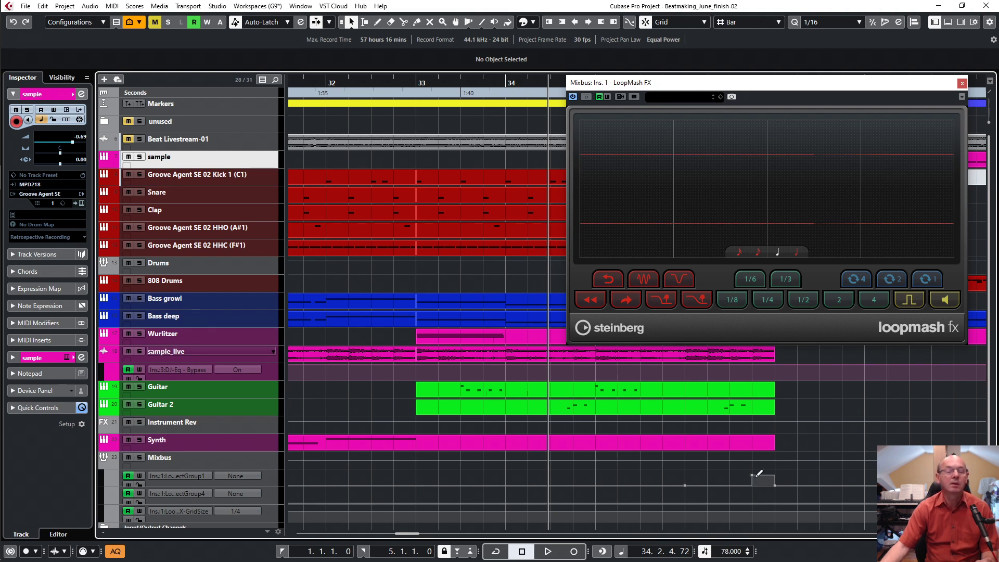
left_click_drag(832, 90, 457, 112)
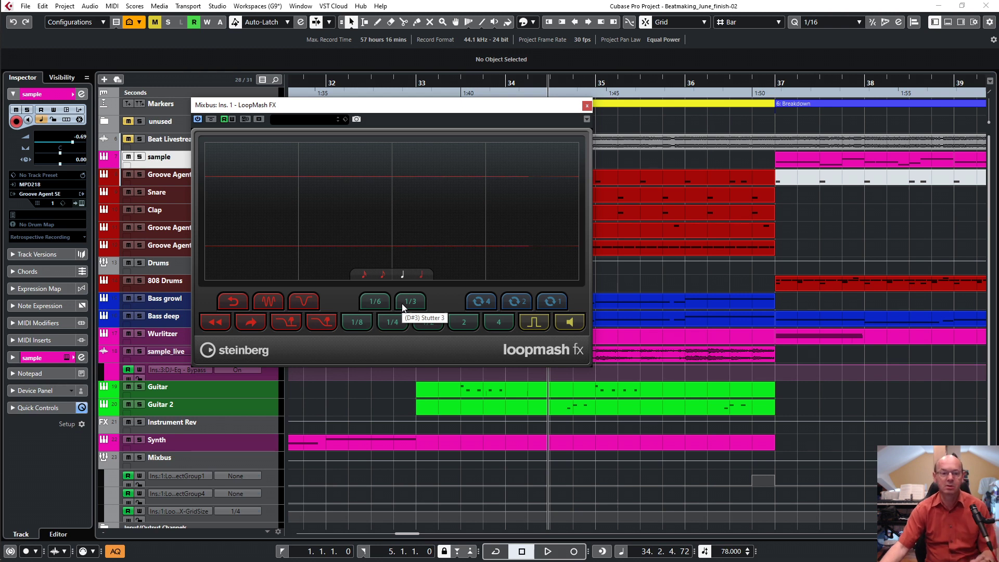
key("space")
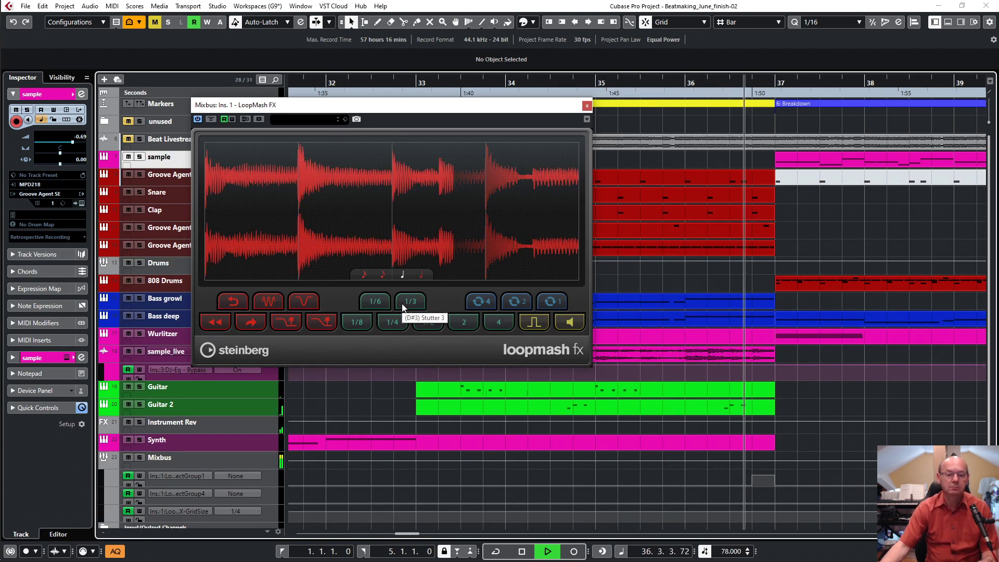
key("space")
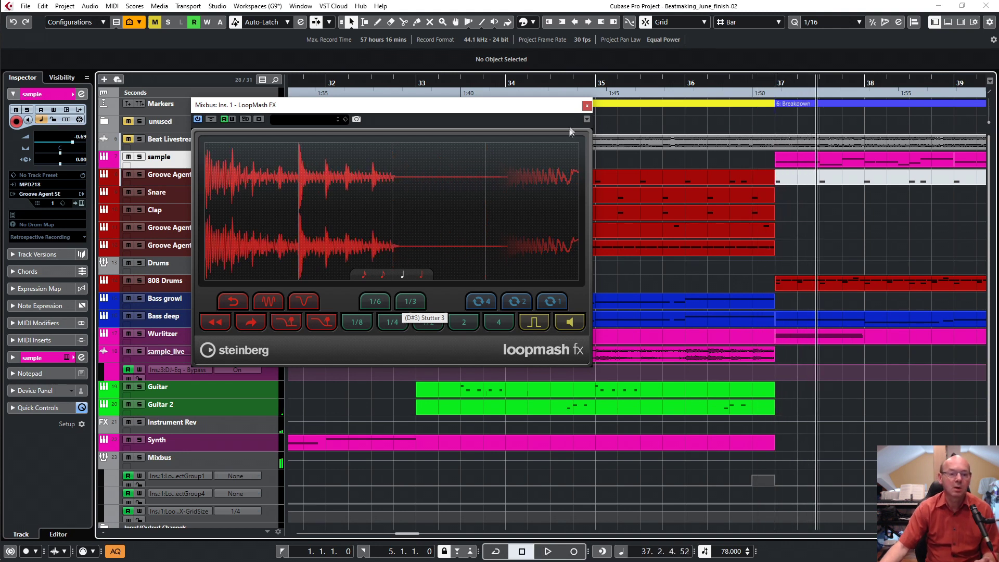
Step: Close the LoopMash FX window and bring the complete arrangement from Intro to the last Hook into view
left_click(586, 106)
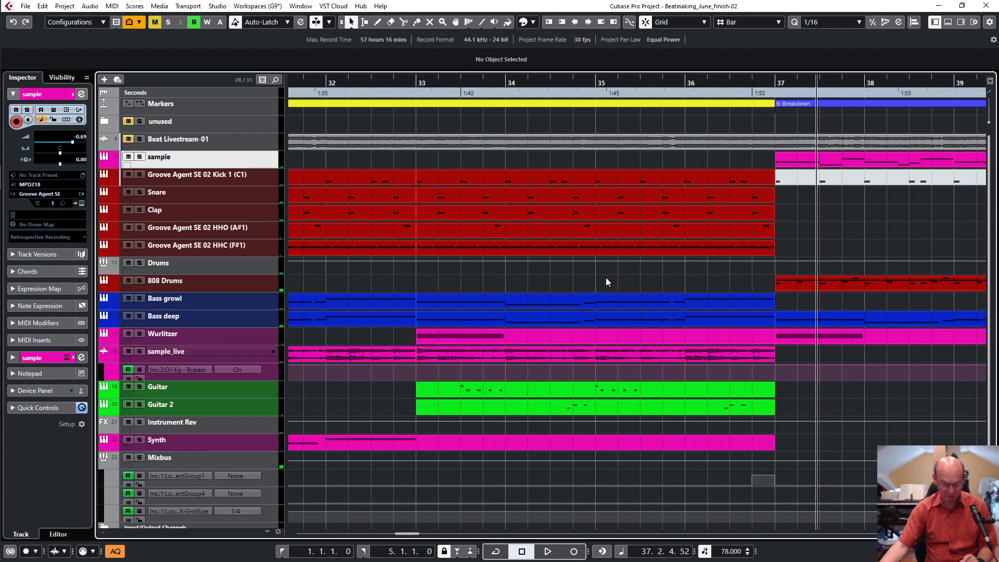
scroll(607, 281, "down", 10)
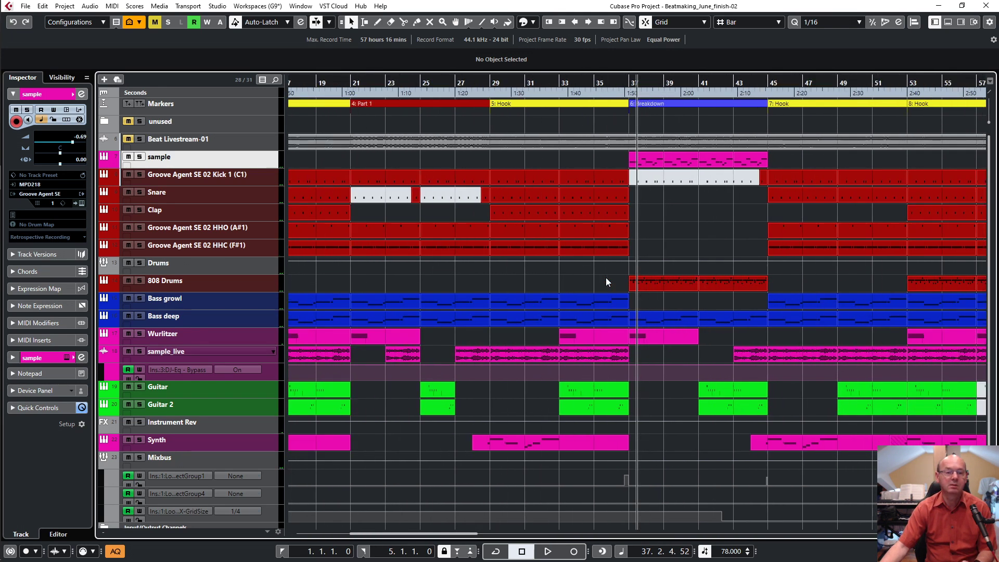
scroll(607, 281, "down", 8)
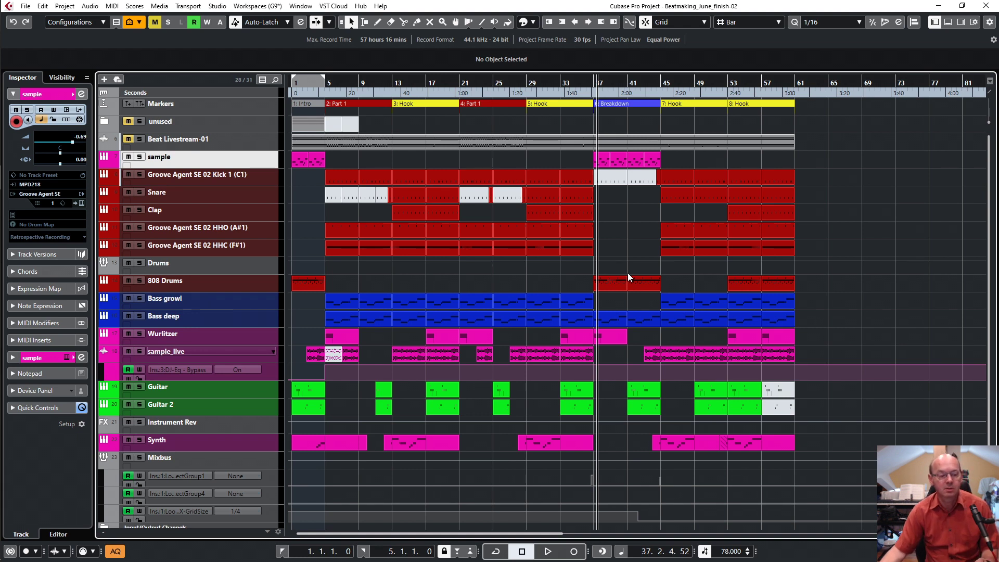
Step: Move the playhead back into bar 1 and solo the sample_live track
key("KP_Subtract")
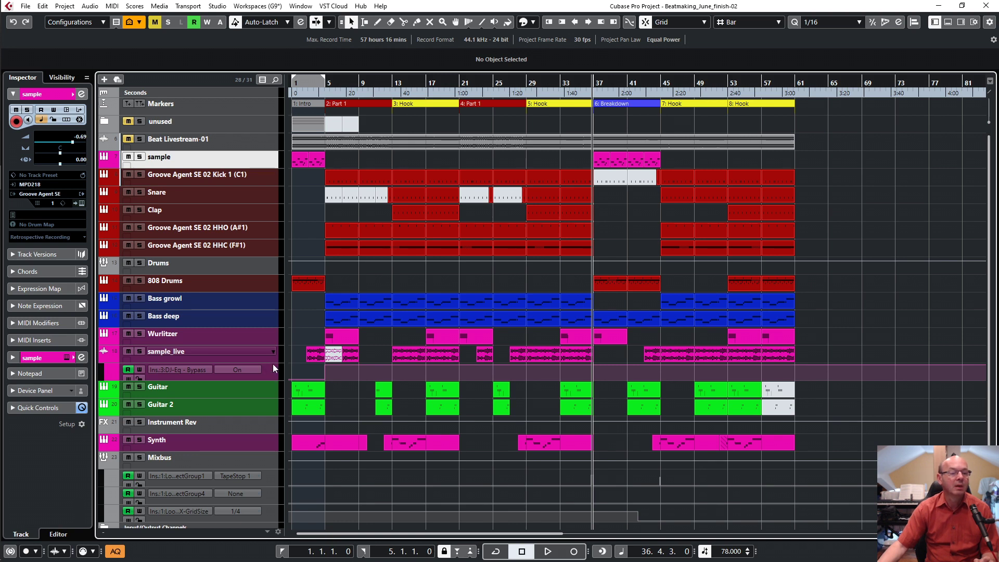
key("KP_Subtract")
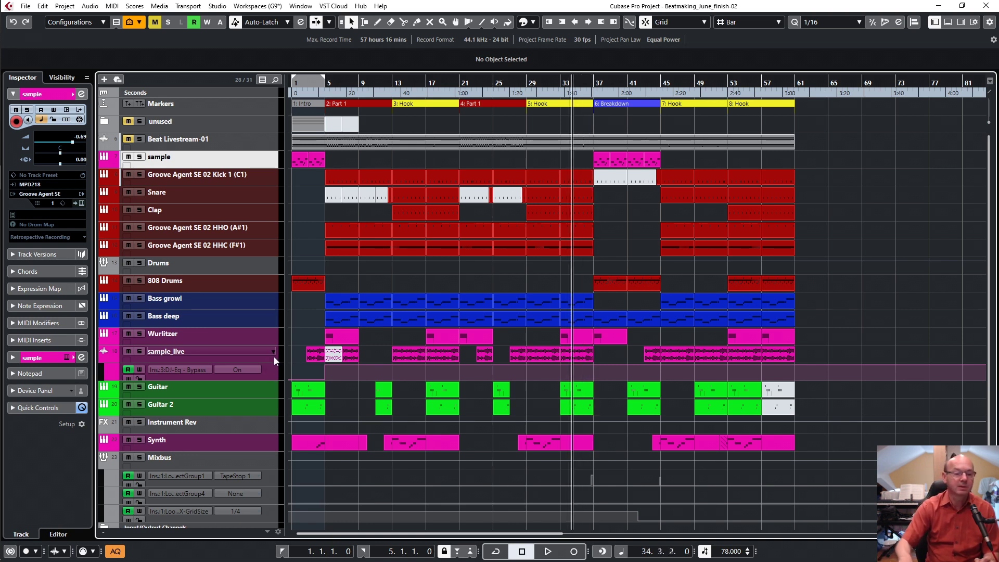
key("KP_2")
key("KP_Subtract")
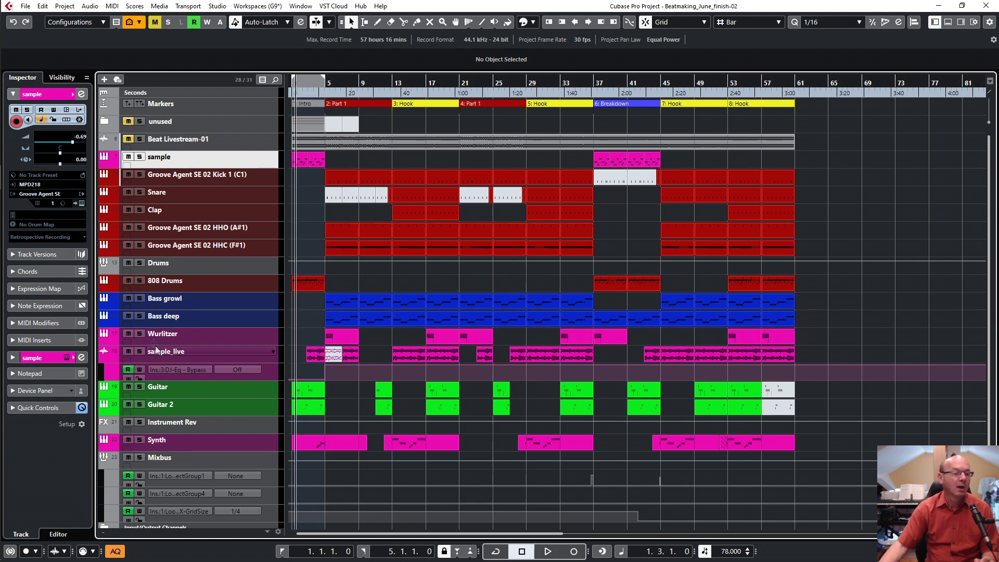
left_click(140, 351)
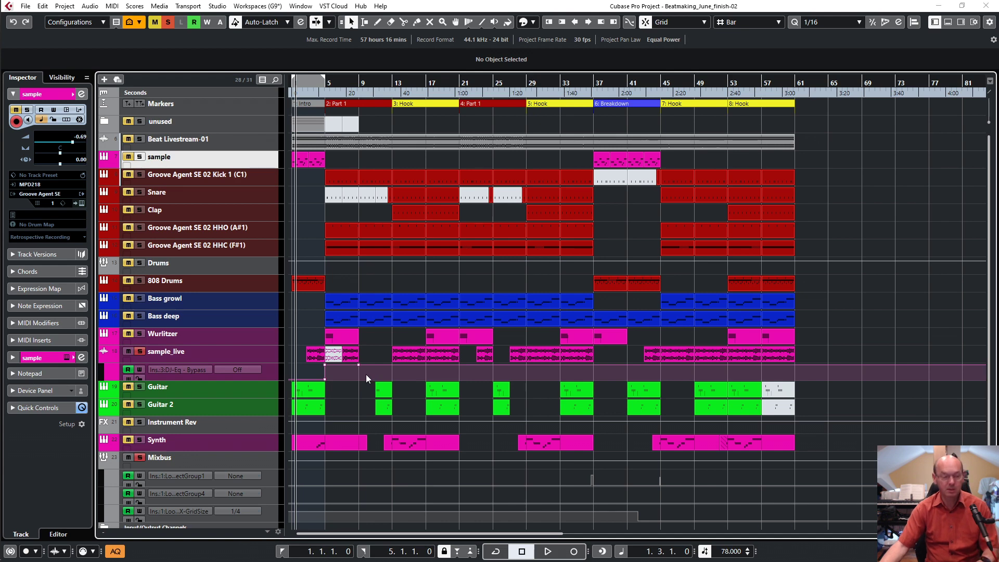
Step: Select the sample_live track, open its DJ-Eq insert from the MixConsole and place the plug-in window over the project window
key("F3")
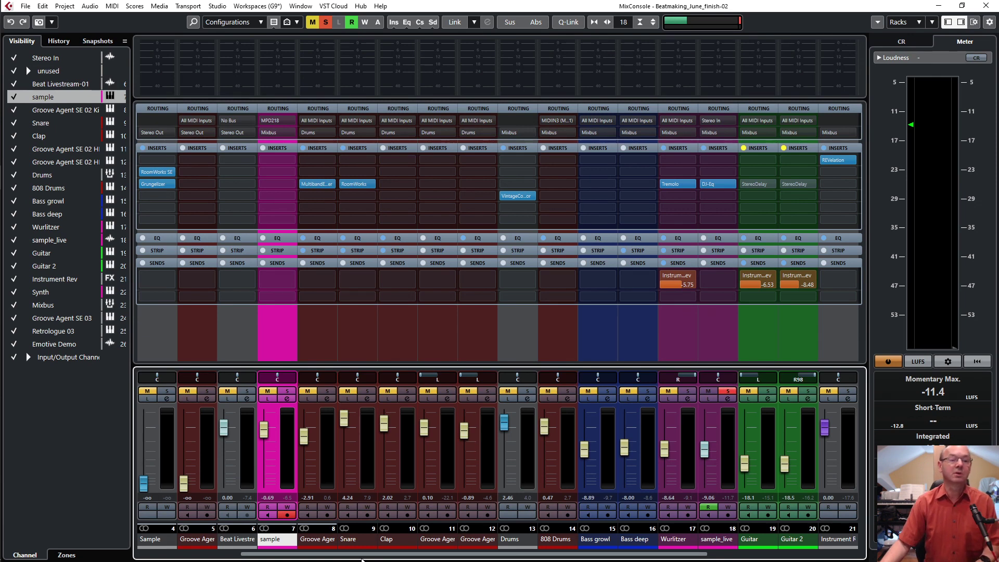
key("F3")
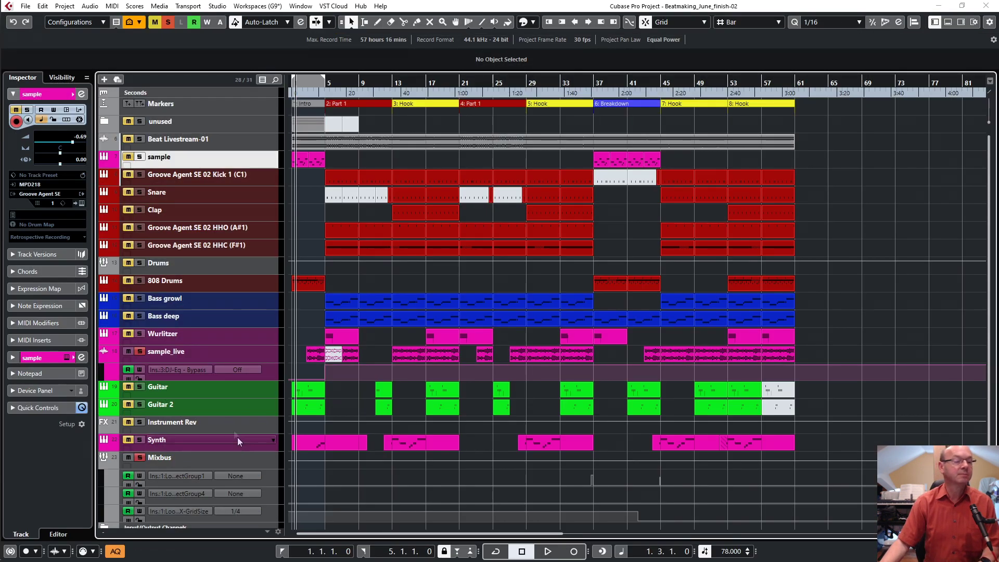
left_click(270, 358)
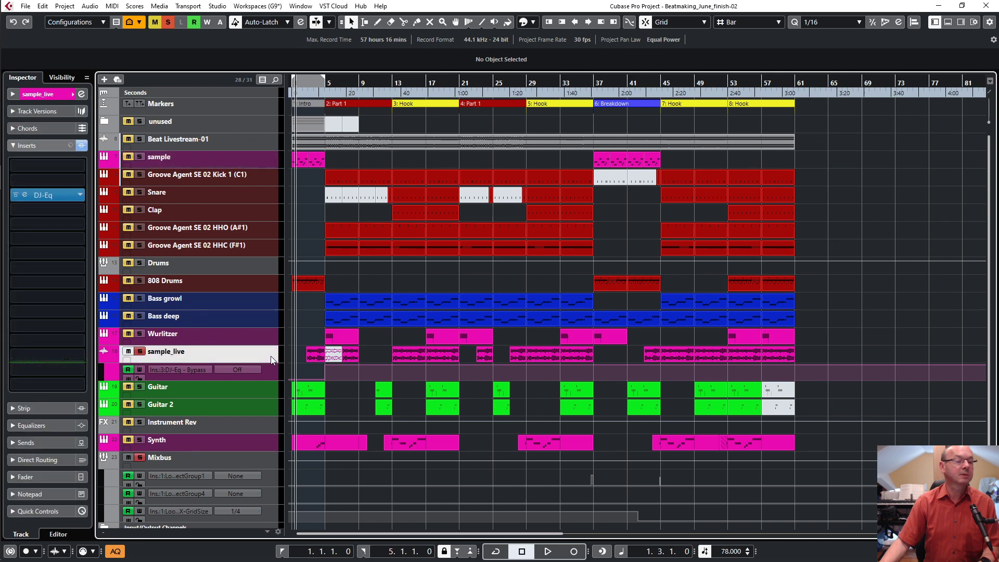
key("F3")
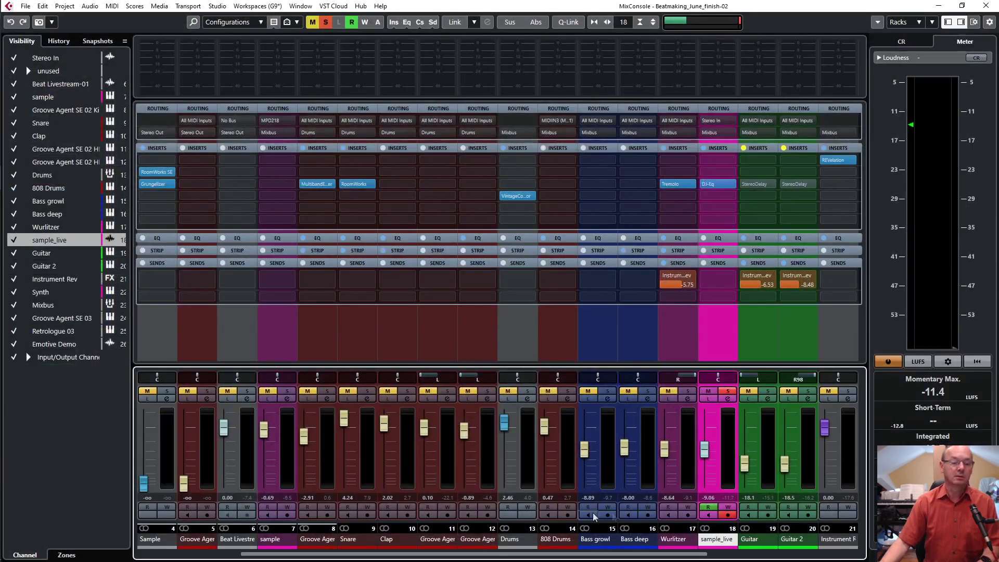
left_click(717, 188)
left_click(717, 186)
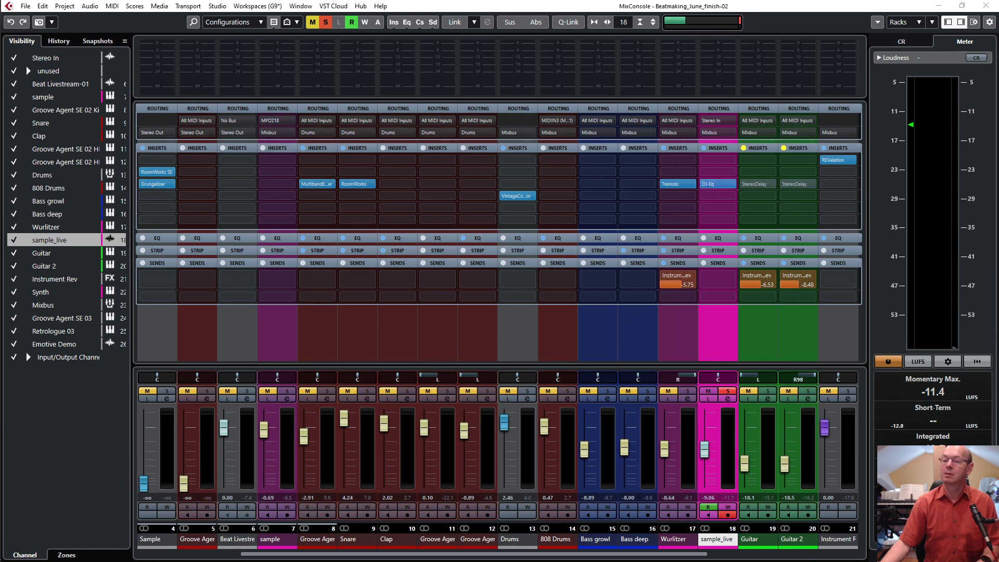
left_click_drag(998, 219, 838, 125)
key("F3")
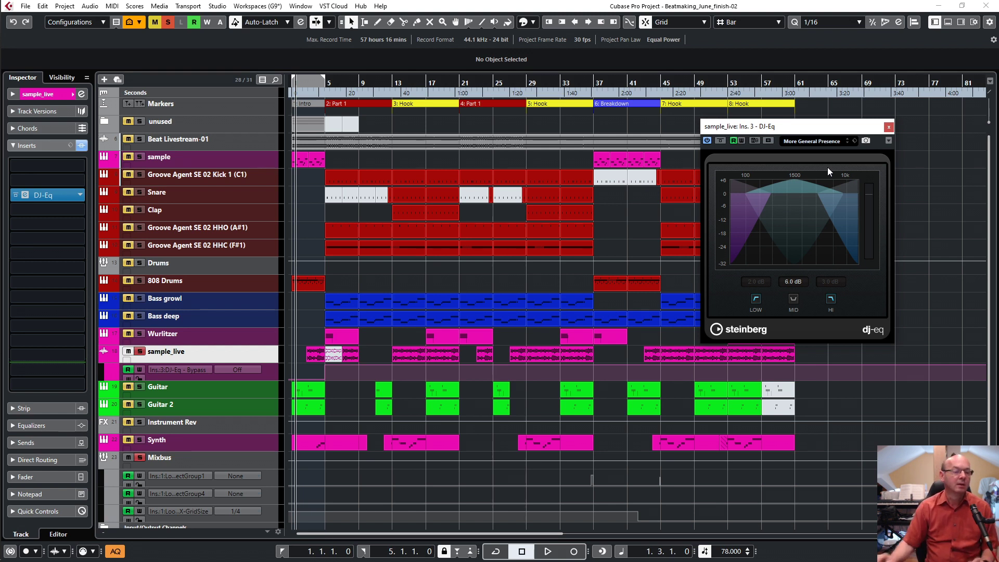
Step: Play the soloed sample_live track from bar 1 into bar 8, with DJ-Eq bypassed from bar 5, and stop
key("space")
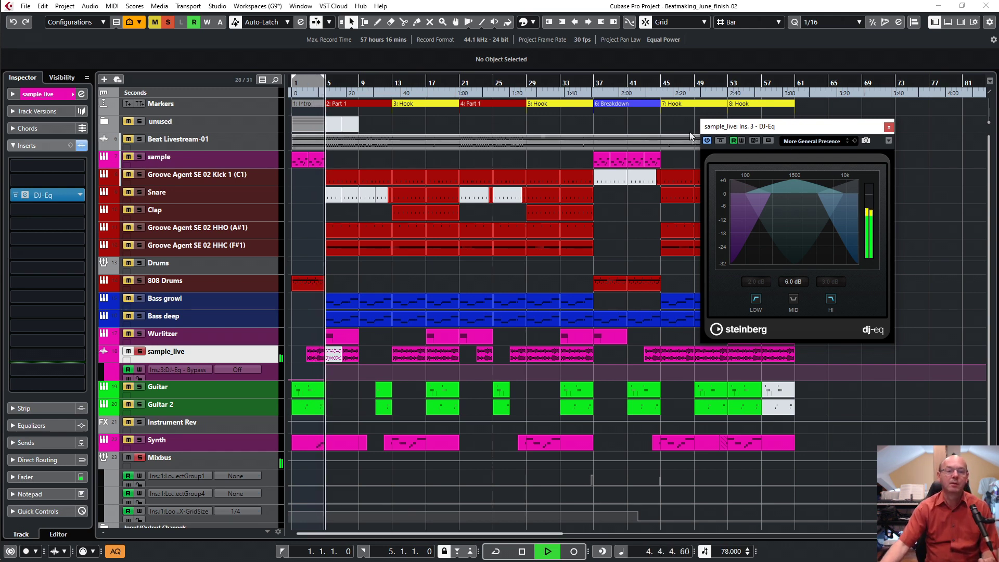
left_click(720, 141)
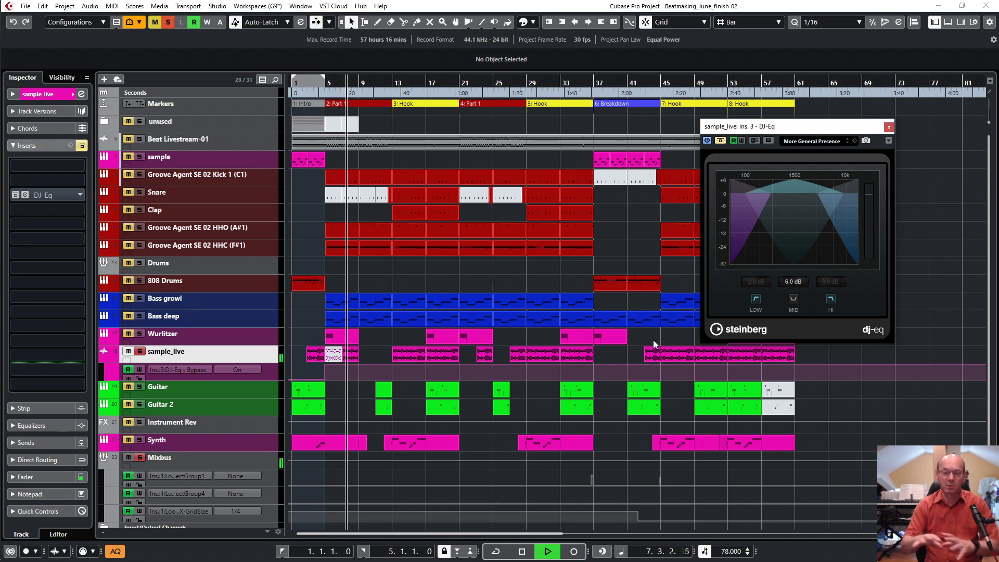
key("space")
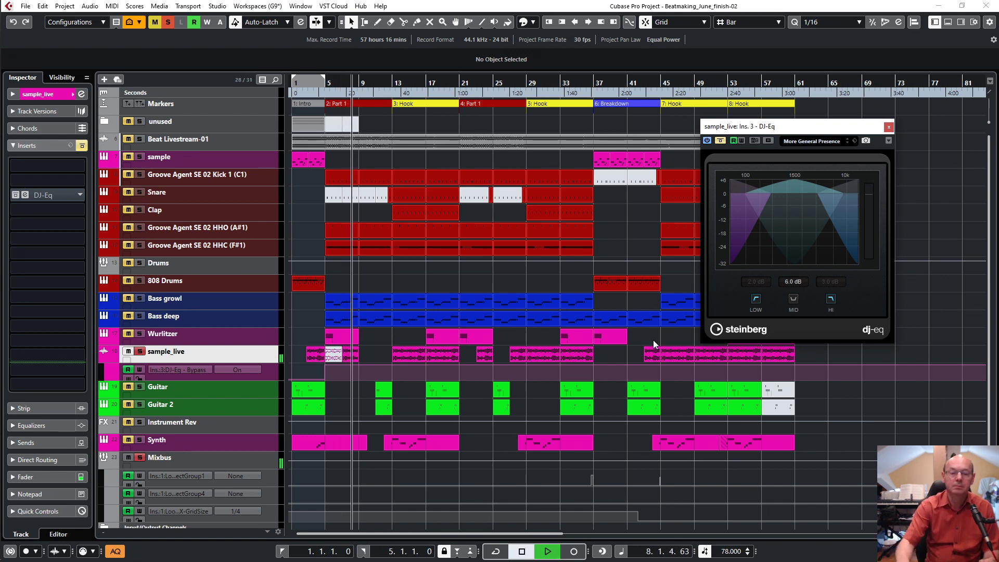
Step: Close the DJ-Eq window and unsolo the sample_live track
left_click(889, 126)
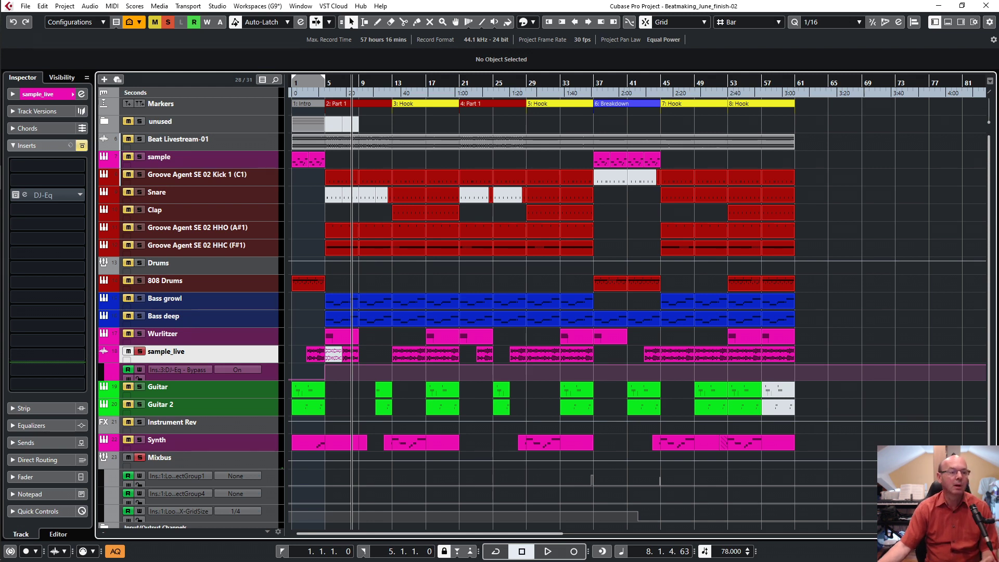
left_click(140, 352)
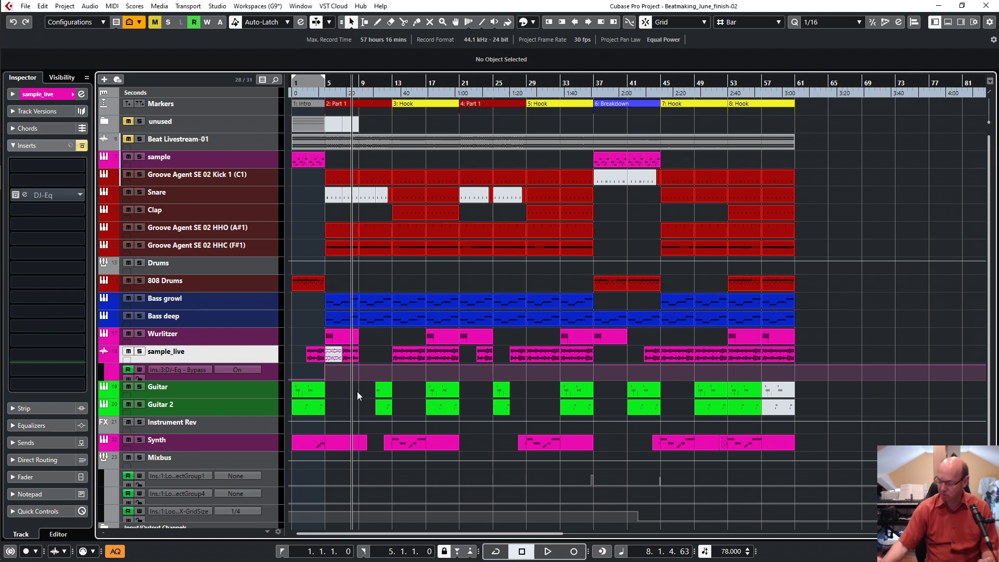
Step: Return the playhead to bar 1 and play the full arrangement, following it through the Part 1 and Hook sections
key("KP_Decimal")
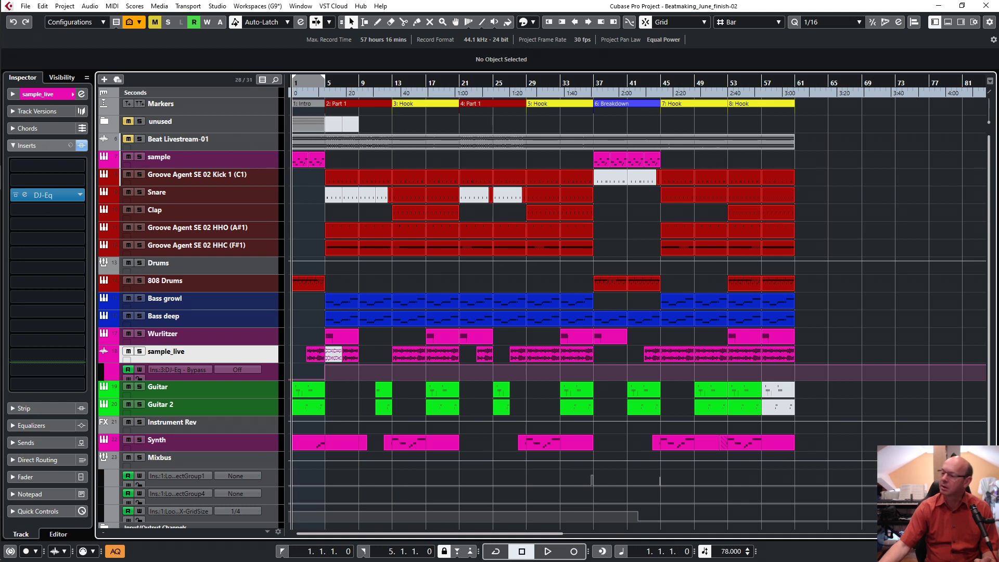
key("space")
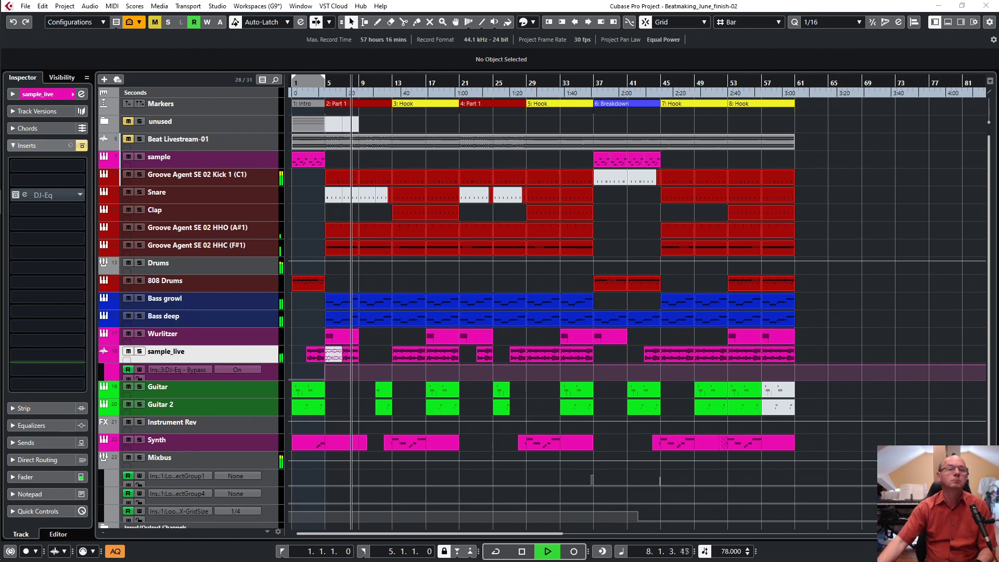
key("h")
key("h")
key("h")
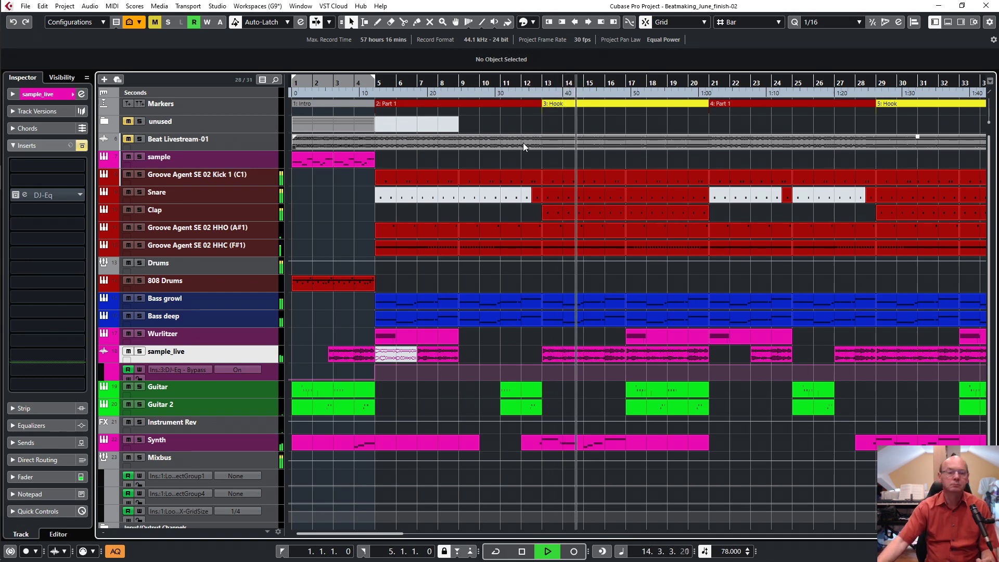
left_click_drag(766, 440, 500, 440)
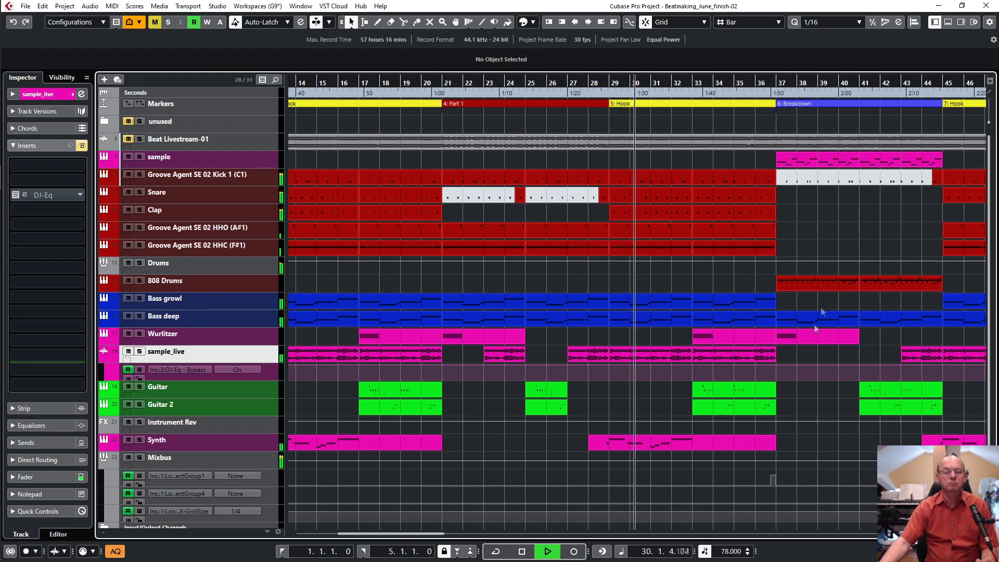
right_click(831, 427)
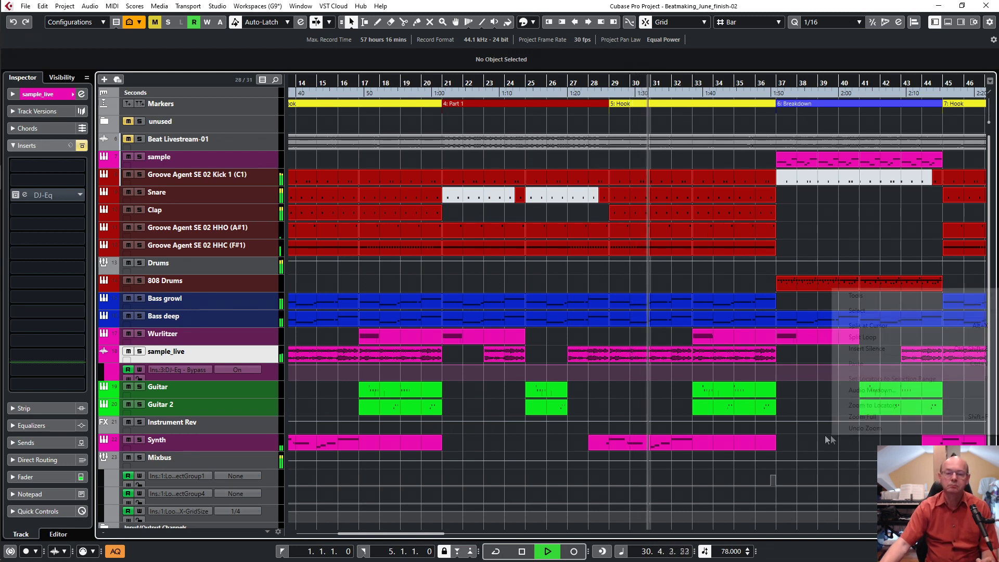
right_click(816, 435)
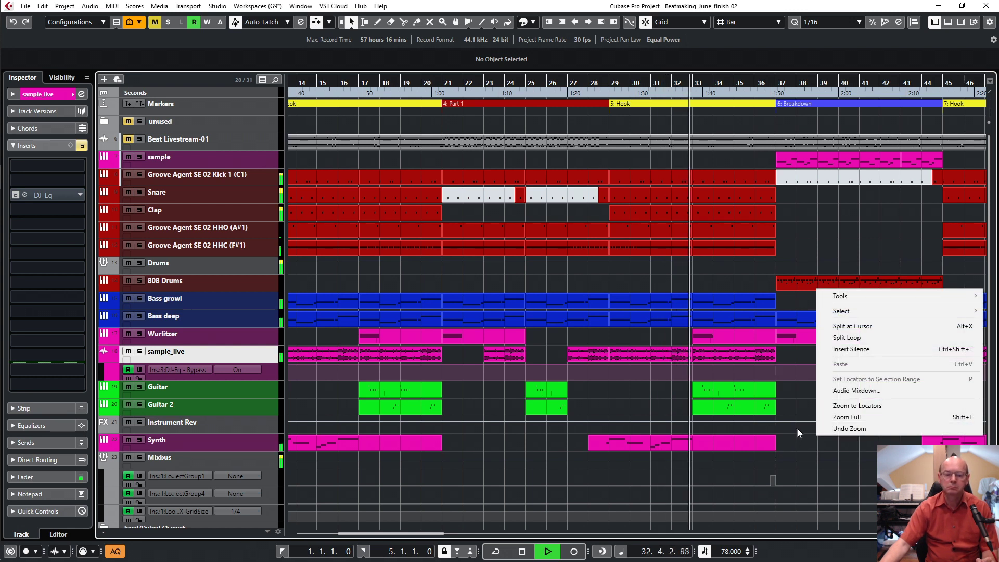
left_click(797, 431)
right_click(817, 436)
right_click(796, 433)
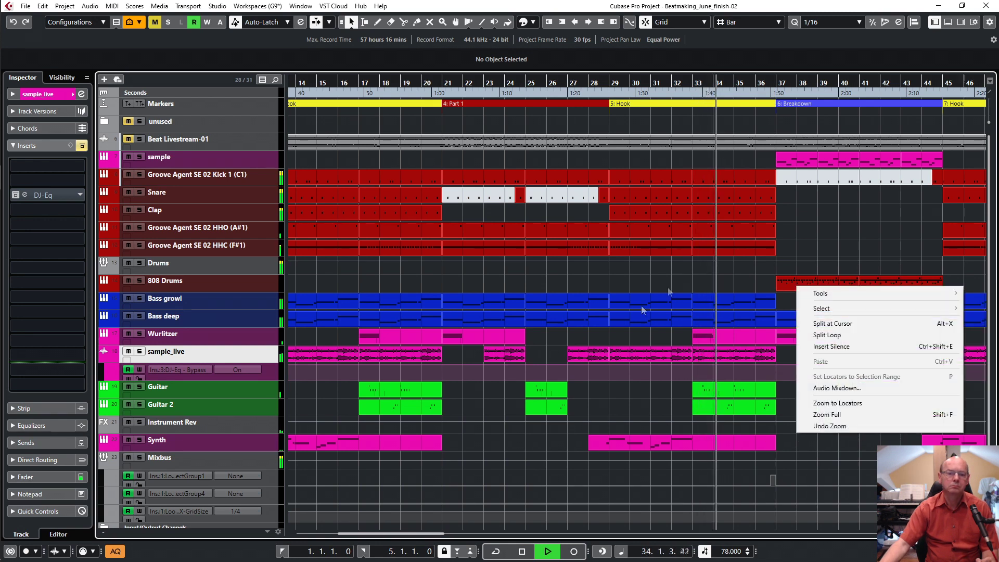
left_click(427, 533)
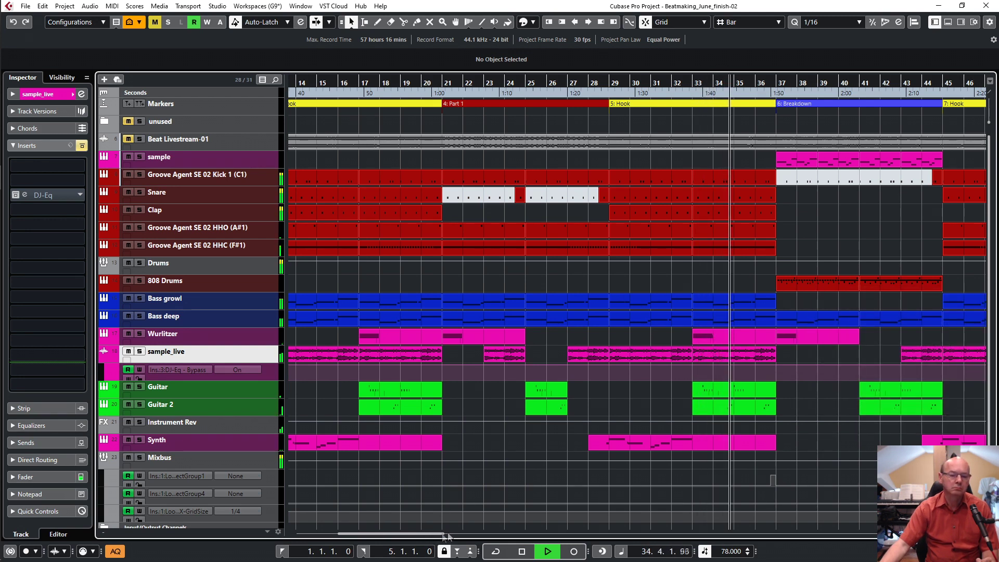
Step: Follow the running playback through the Breakdown and into the Hook at bar 45, keeping the remaining sections in view
left_click_drag(441, 536, 501, 535)
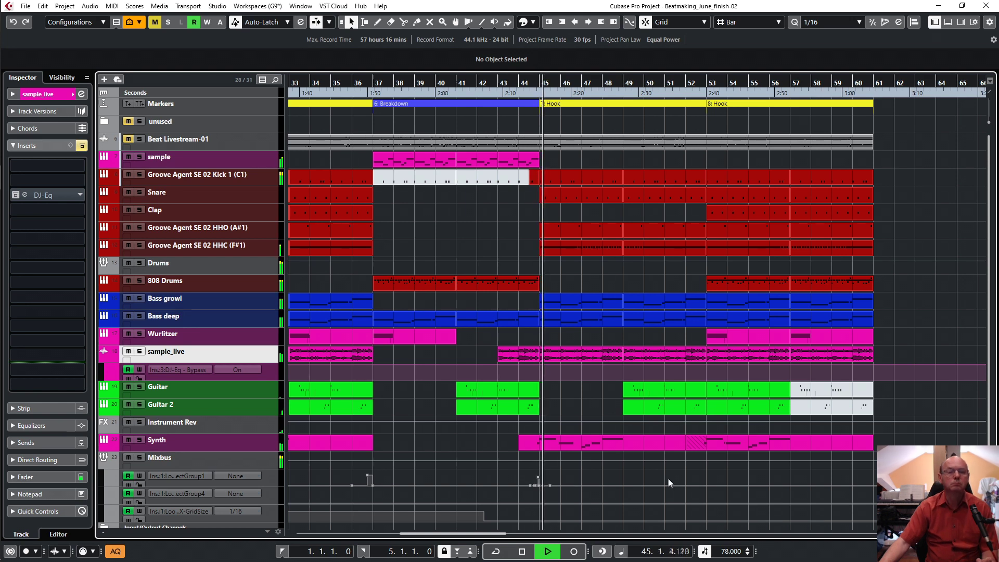
left_click_drag(502, 536, 528, 536)
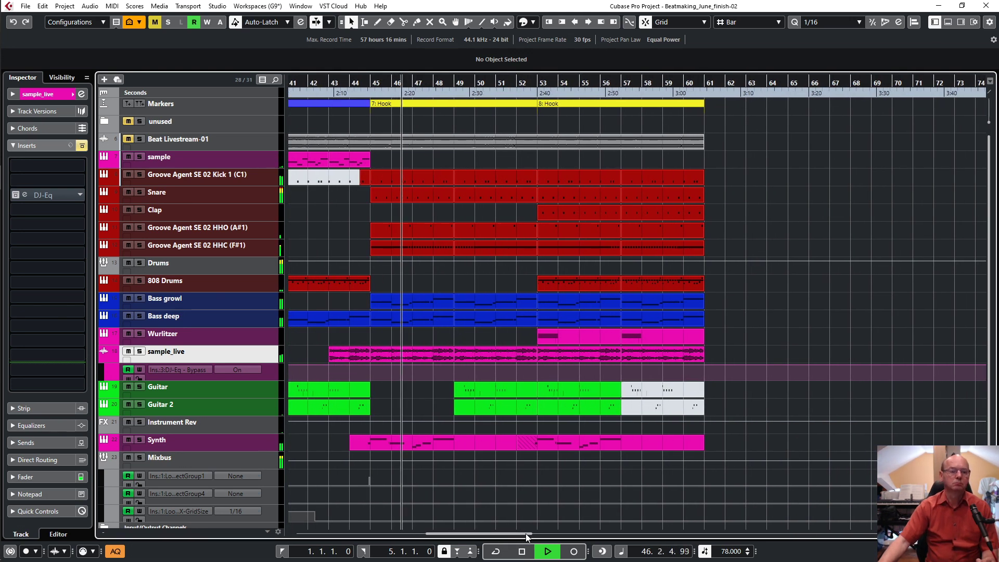